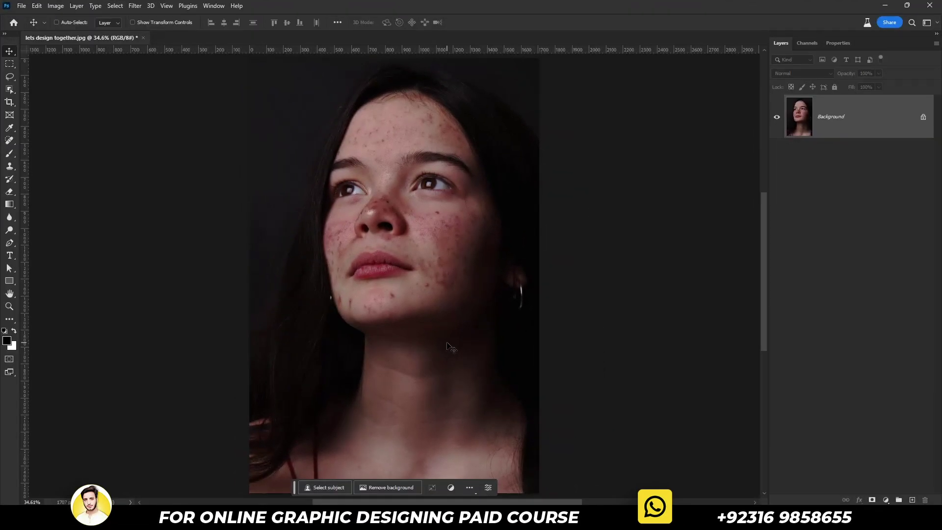
# - Lasso-select the blemished forehead skin and add the chin area
pyautogui.scroll(2, 450, 347)
pyautogui.moveTo(456, 339); pyautogui.dragTo(349, 405)
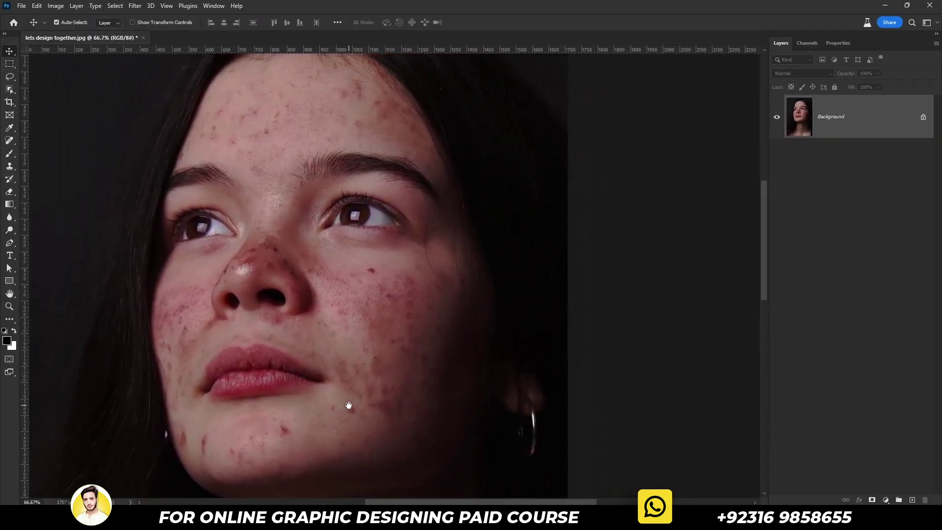
pyautogui.scroll(-1, 348, 405)
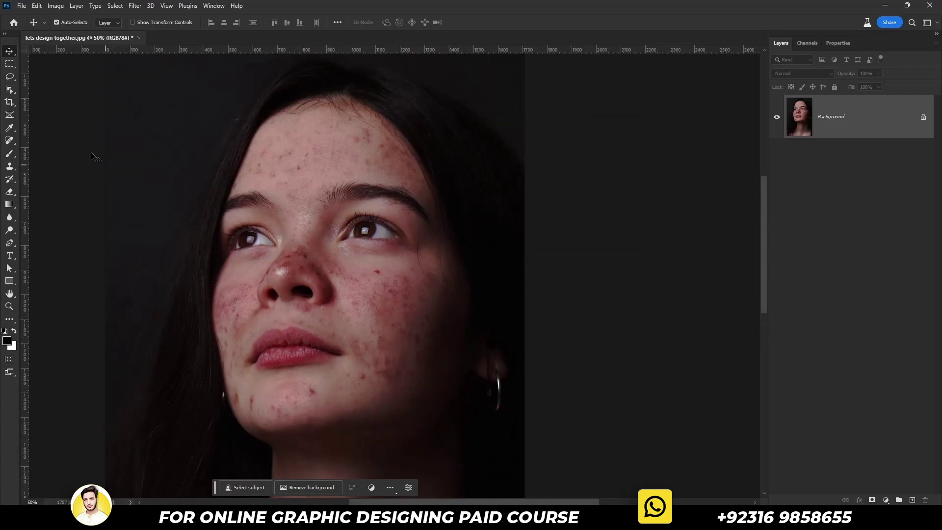
pyautogui.click(12, 76)
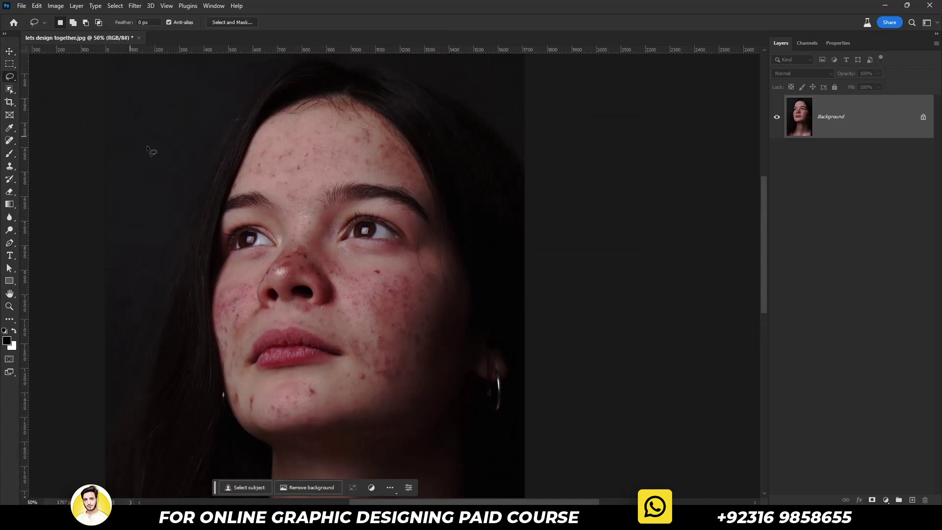
pyautogui.moveTo(231, 194)
pyautogui.mouseDown()
pyautogui.moveTo(253, 148)
pyautogui.moveTo(375, 112)
pyautogui.moveTo(320, 186)
pyautogui.moveTo(233, 191)
pyautogui.mouseUp()
pyautogui.moveTo(240, 411)
pyautogui.mouseDown()
pyautogui.moveTo(242, 401)
pyautogui.moveTo(278, 409)
pyautogui.mouseUp()
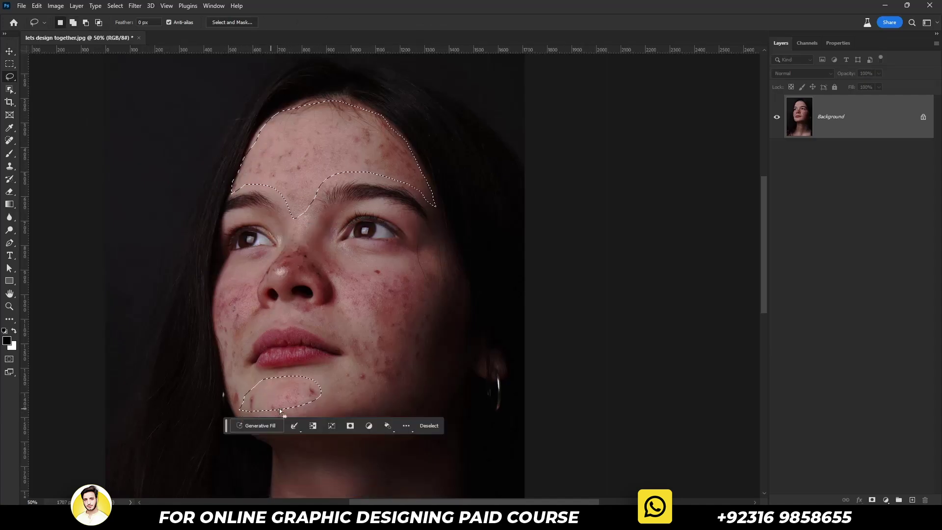
# - Add the right cheek, nose, left cheek and skin under the nose, then fit the image on screen
pyautogui.moveTo(339, 374)
pyautogui.mouseDown()
pyautogui.moveTo(448, 330)
pyautogui.moveTo(313, 251)
pyautogui.moveTo(216, 297)
pyautogui.moveTo(231, 376)
pyautogui.mouseUp()
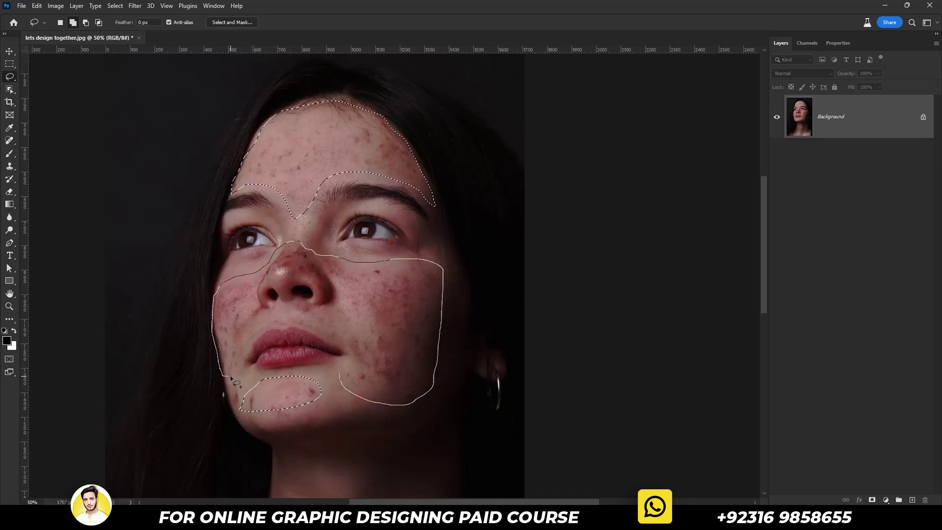
pyautogui.moveTo(269, 289)
pyautogui.mouseDown()
pyautogui.moveTo(322, 288)
pyautogui.moveTo(349, 372)
pyautogui.mouseUp()
pyautogui.hotkey('ctrl', '+')
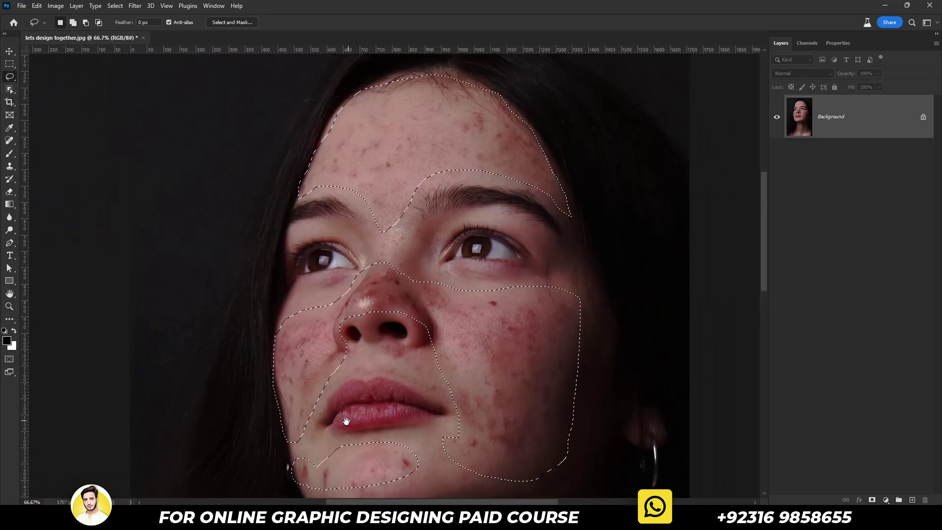
pyautogui.moveTo(396, 347); pyautogui.dragTo(400, 341)
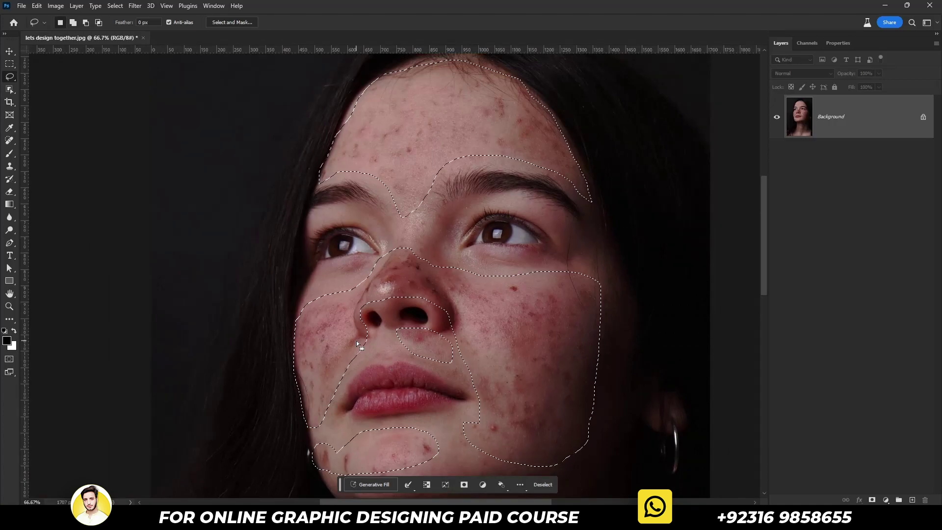
pyautogui.hotkey('ctrl', '0')
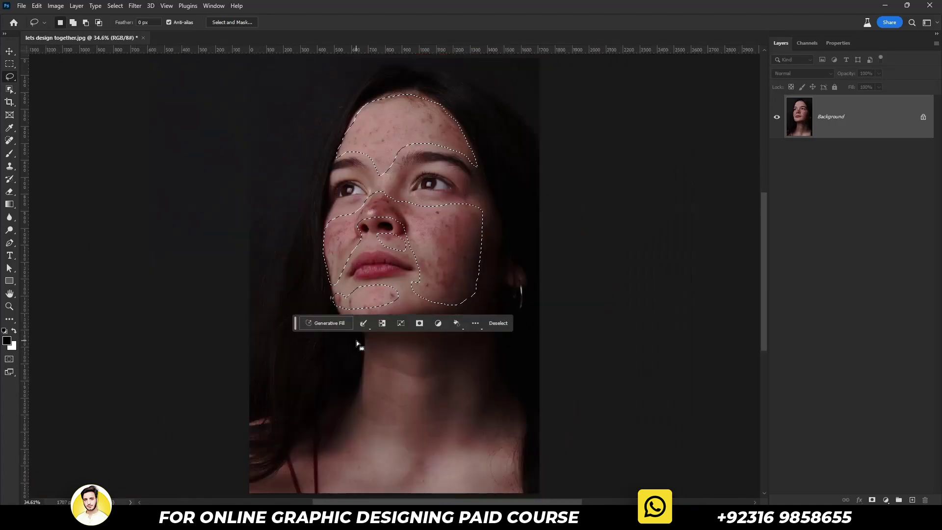
# - Run Generative Fill on the selected skin with the prompt 'Remove Acne And Blemishes'
pyautogui.click(338, 326)
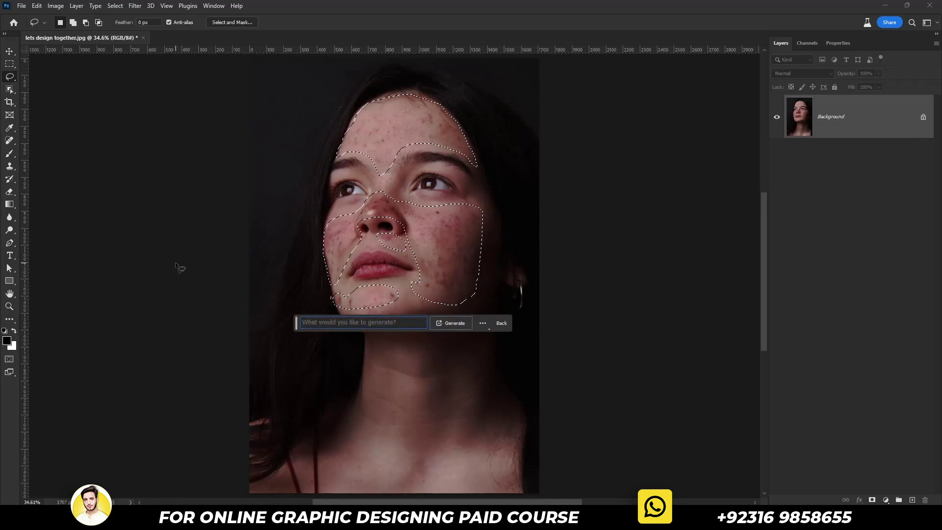
pyautogui.write('Remove Acn')
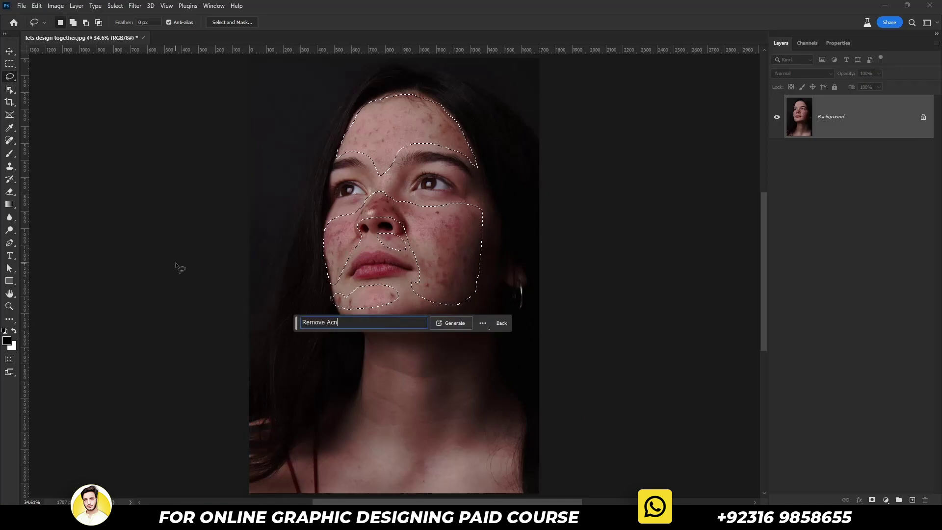
pyautogui.write('e And Blemishes')
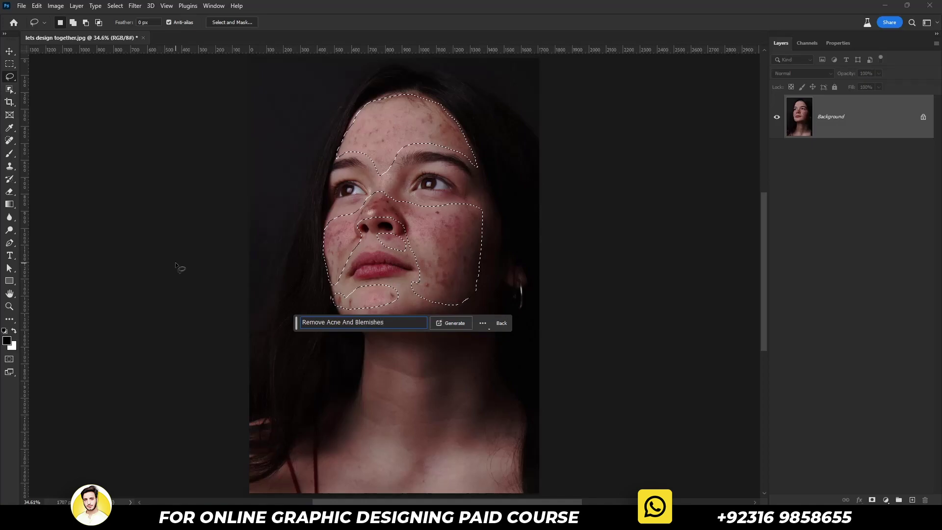
pyautogui.click(464, 325)
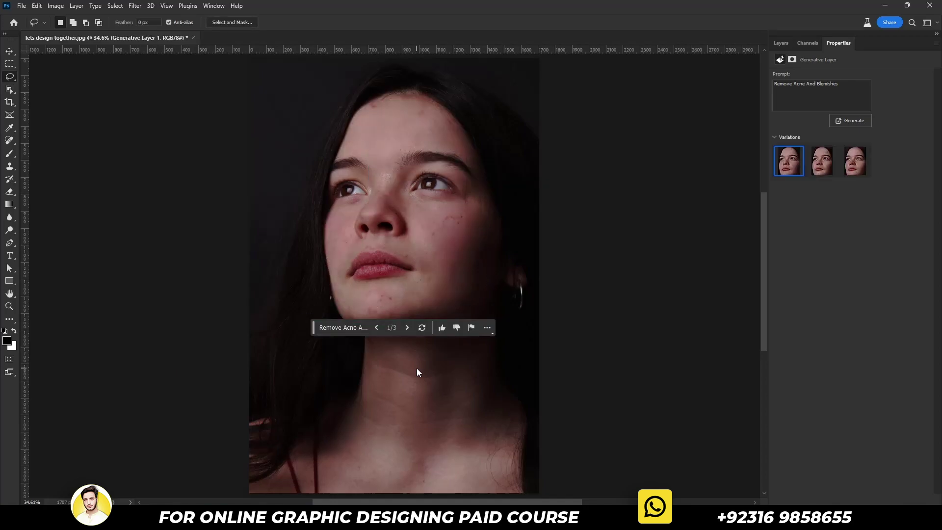
# - Zoom in on the face and preview the second and third generated variations
pyautogui.hotkey('ctrl', '+')
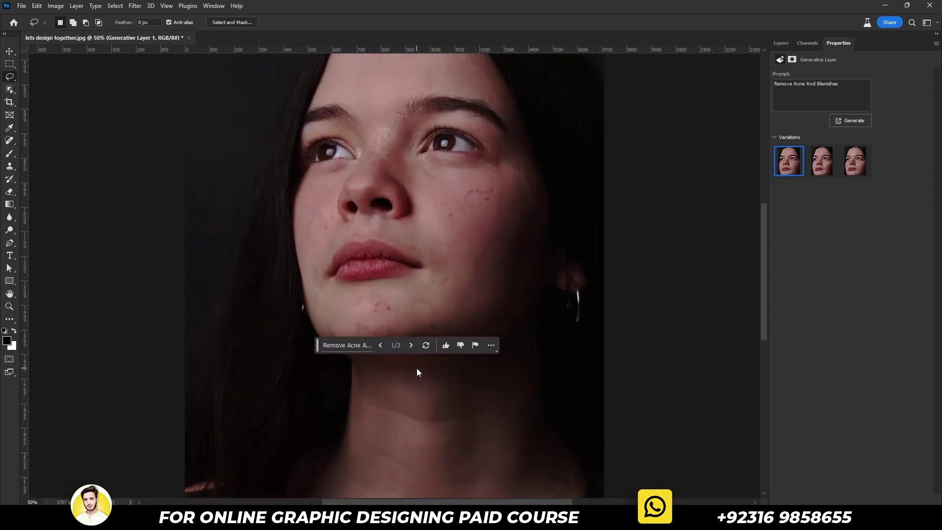
pyautogui.moveTo(420, 280); pyautogui.dragTo(397, 351)
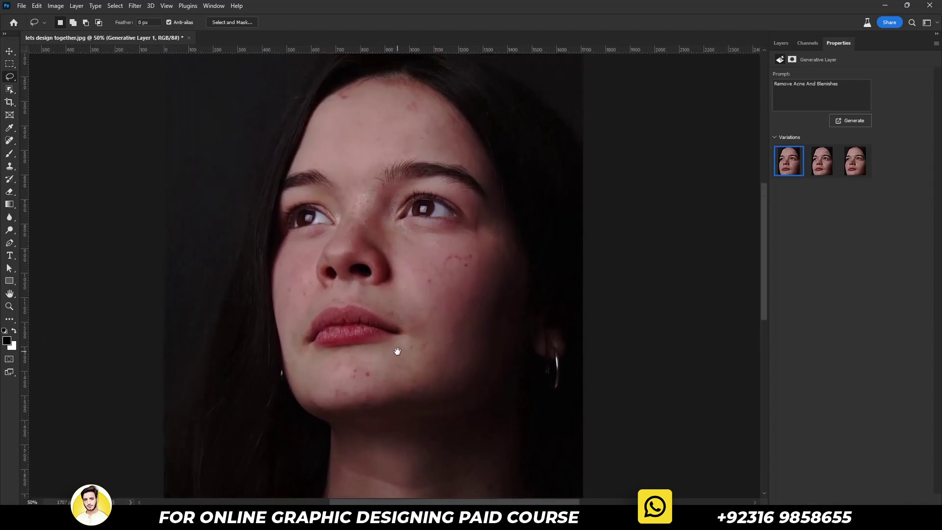
pyautogui.click(390, 413)
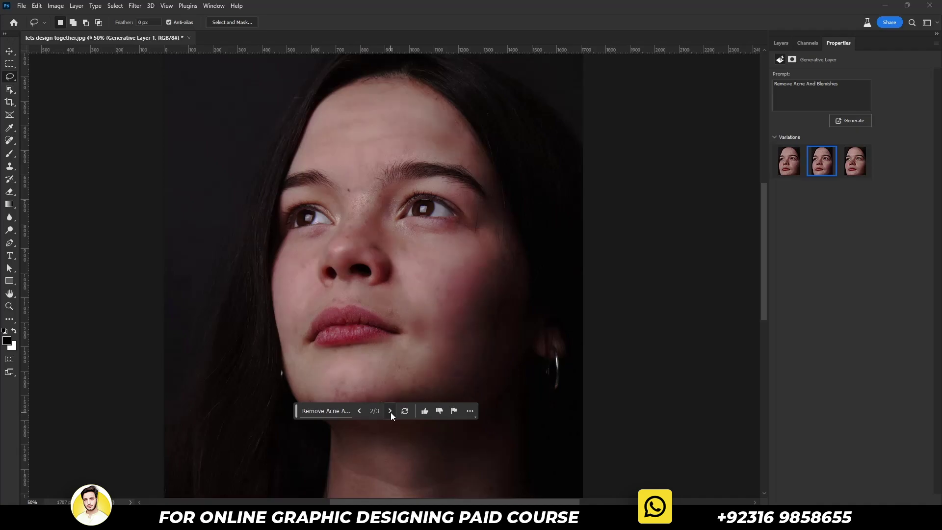
pyautogui.click(391, 412)
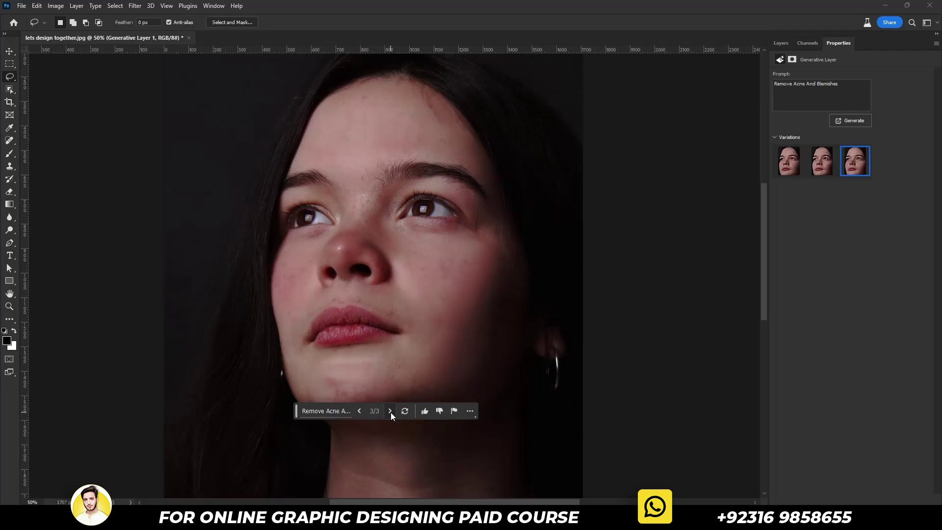
# - Generate three more variations, apply variation 2 of 6, and show the Layers panel
pyautogui.click(350, 411)
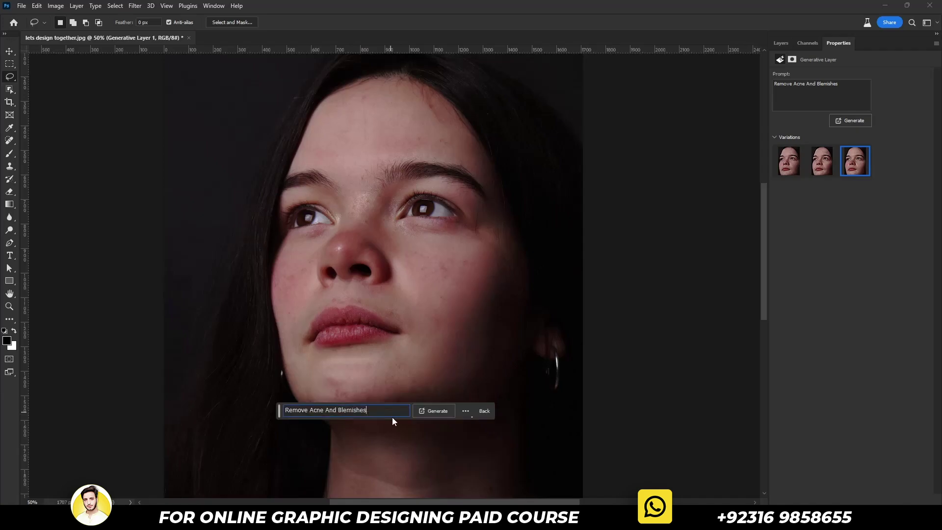
pyautogui.click(435, 414)
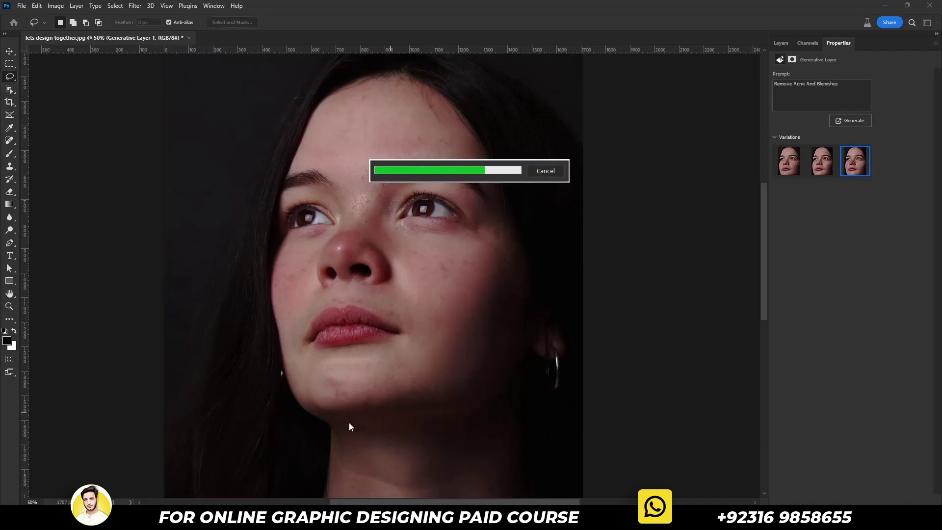
pyautogui.click(391, 411)
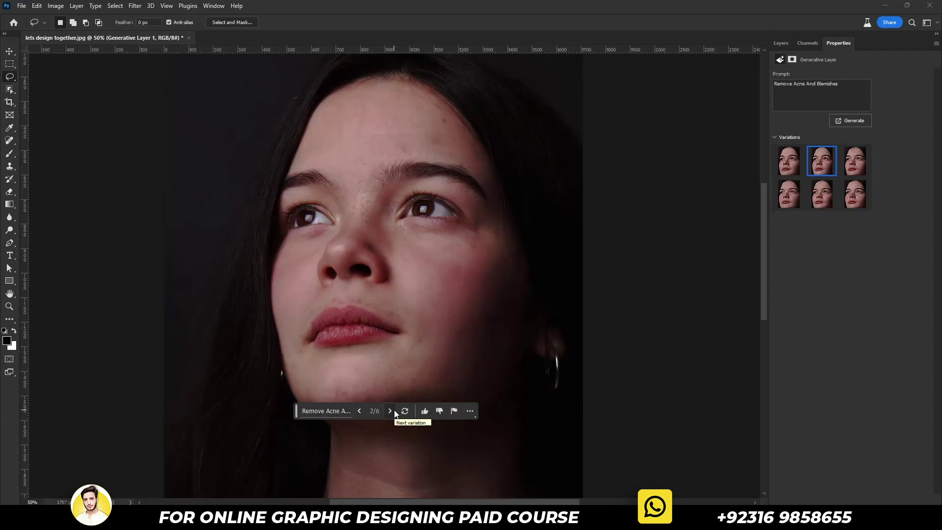
pyautogui.click(390, 411)
pyautogui.click(361, 410)
pyautogui.click(780, 40)
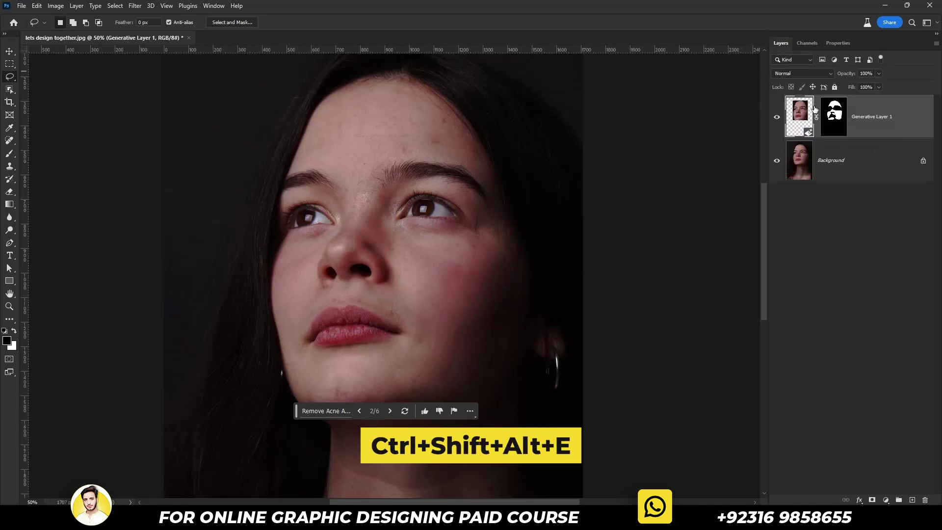
# - Stamp all visible layers into a new merged Layer 1
pyautogui.hotkey('ctrl', 'shift', 'alt', 'e')
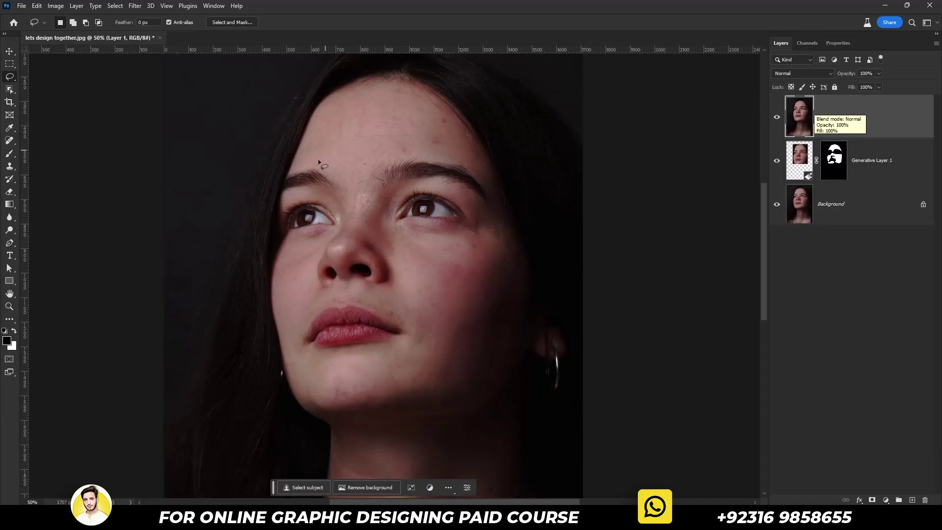
pyautogui.click(11, 191)
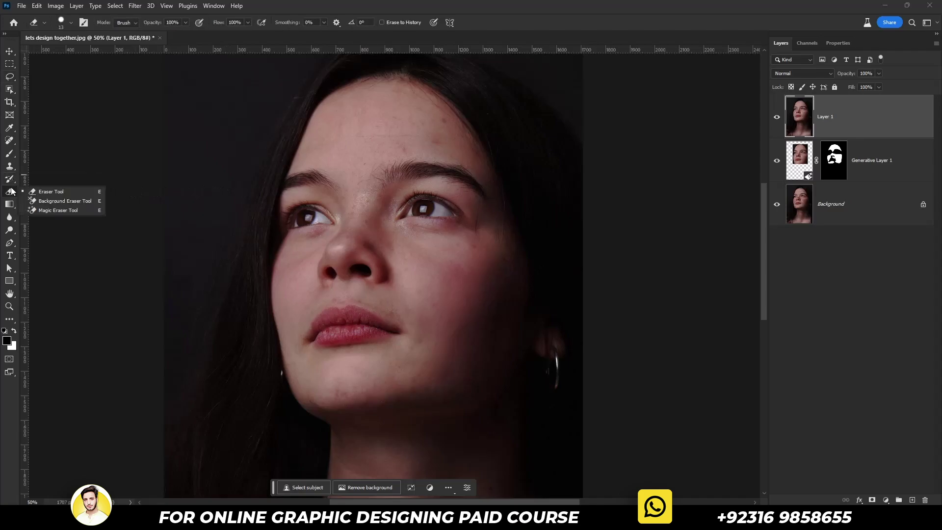
pyautogui.click(10, 141)
pyautogui.click(54, 173)
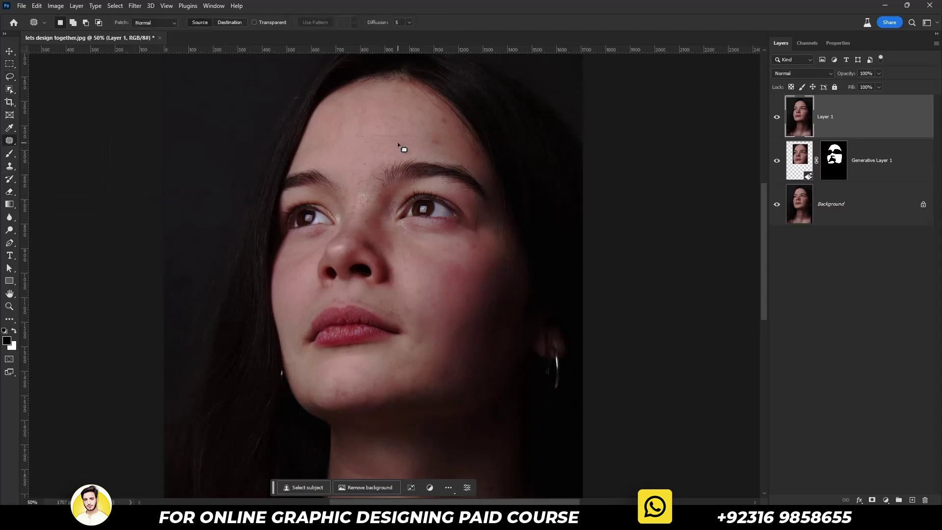
# - Patch two forehead blemishes with nearby clean skin, deselect, and fit the portrait on screen
pyautogui.hotkey('ctrl', '+')
pyautogui.hotkey('ctrl', '+')
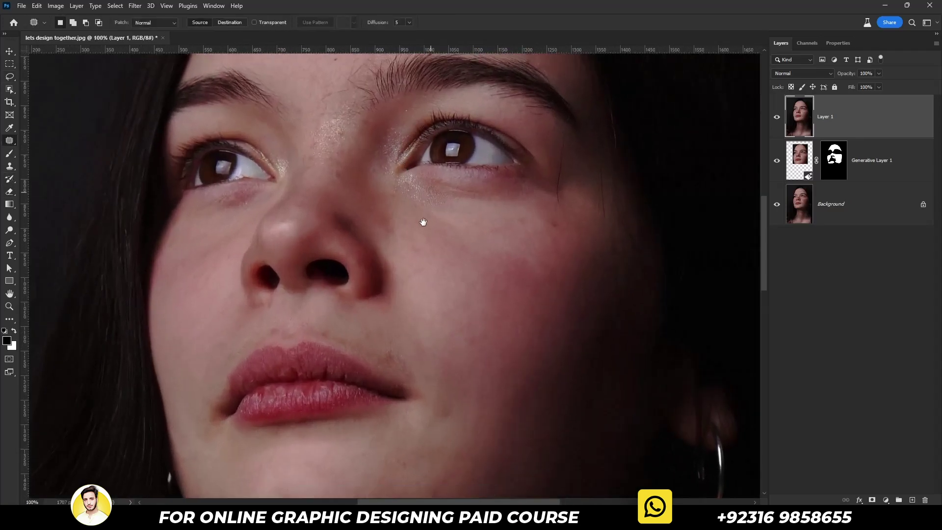
pyautogui.moveTo(422, 221); pyautogui.dragTo(403, 328)
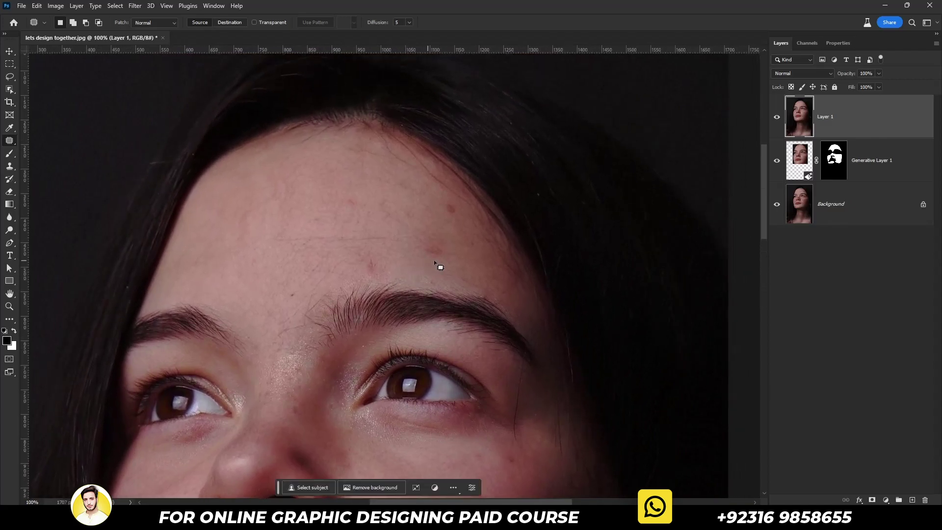
pyautogui.moveTo(448, 236)
pyautogui.mouseDown()
pyautogui.moveTo(455, 260)
pyautogui.moveTo(401, 227)
pyautogui.moveTo(403, 209)
pyautogui.mouseUp()
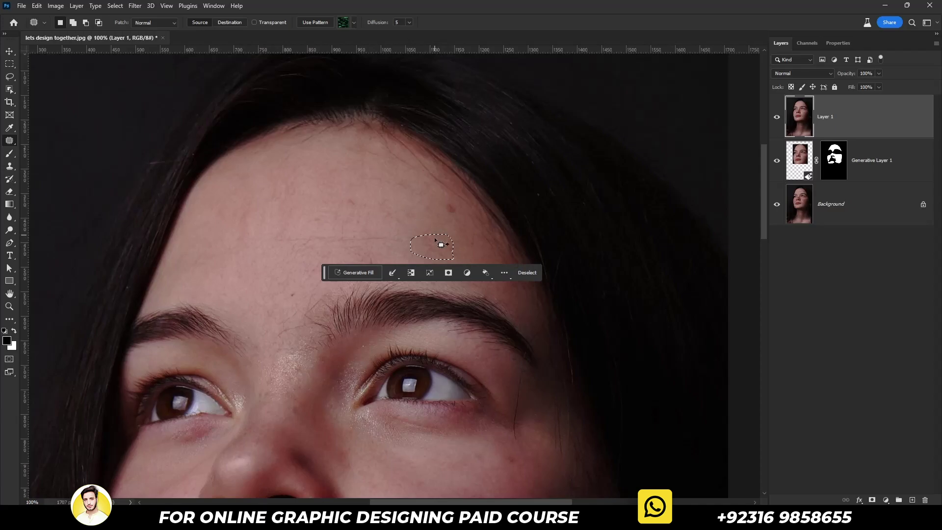
pyautogui.moveTo(458, 206); pyautogui.dragTo(372, 264)
pyautogui.scroll(-6, 377, 269)
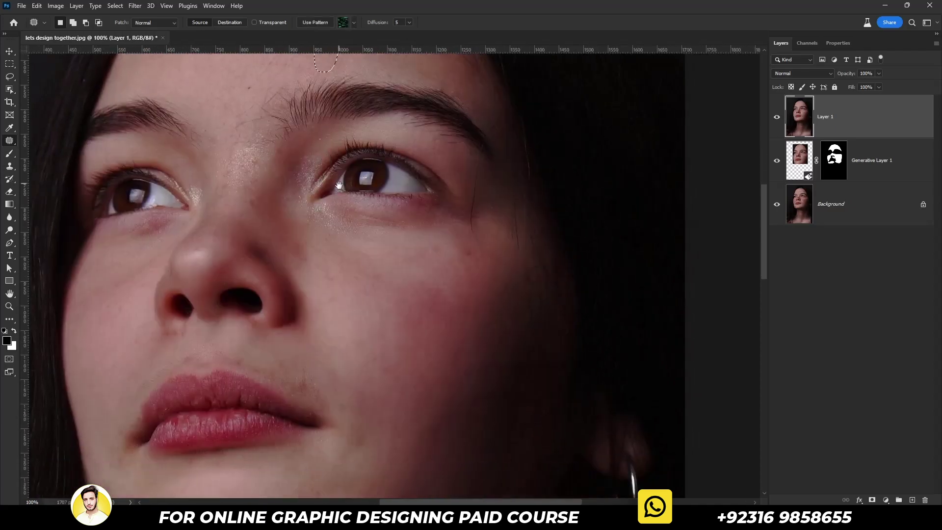
pyautogui.hotkey('ctrl', 'd')
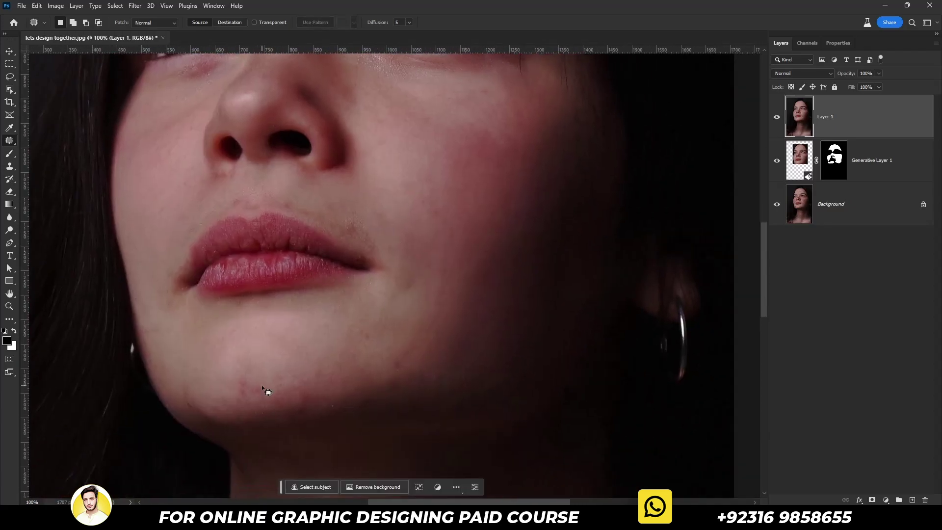
pyautogui.hotkey('ctrl', '0')
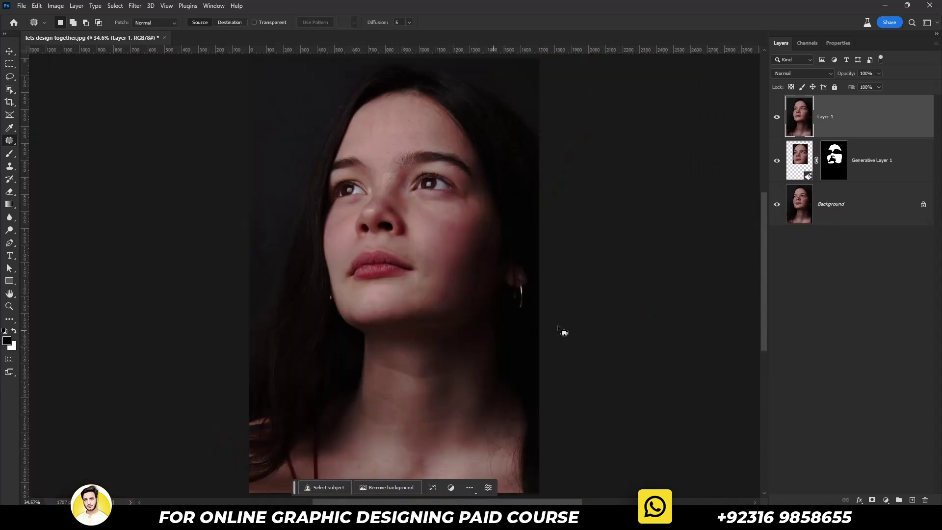
# - Toggle Layer 1 and Generative Layer 1 to compare before/after, then select Layer 3 and view Channels
pyautogui.click(777, 160)
pyautogui.click(777, 118)
pyautogui.click(778, 118)
pyautogui.click(777, 118)
pyautogui.click(777, 118)
pyautogui.click(778, 118)
pyautogui.click(778, 118)
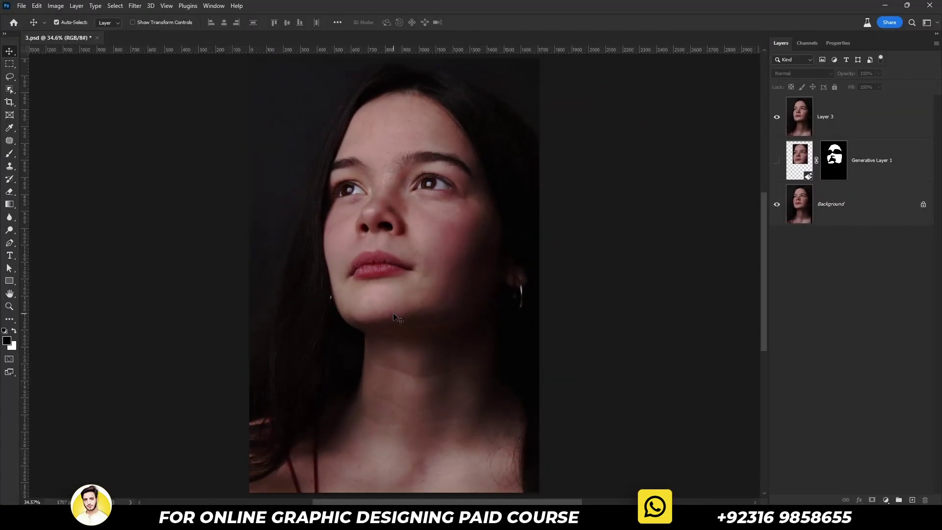
pyautogui.click(818, 121)
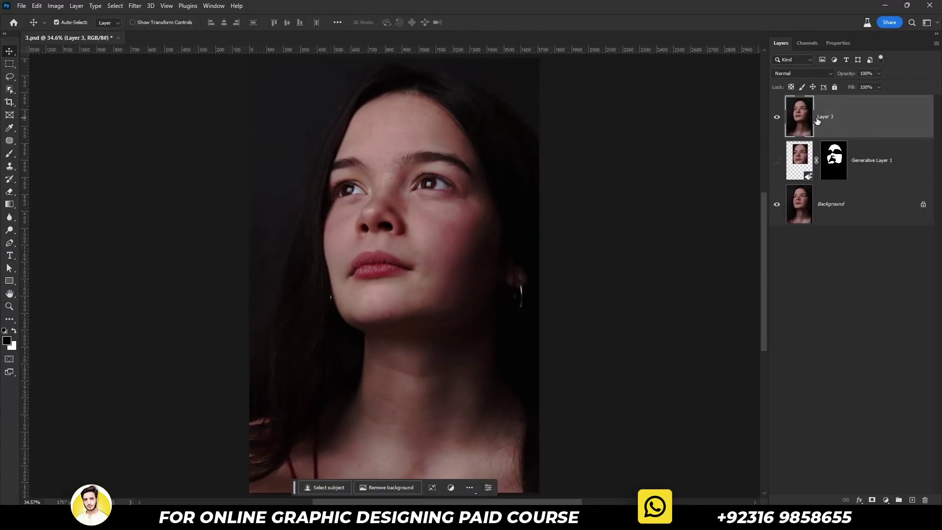
pyautogui.click(807, 44)
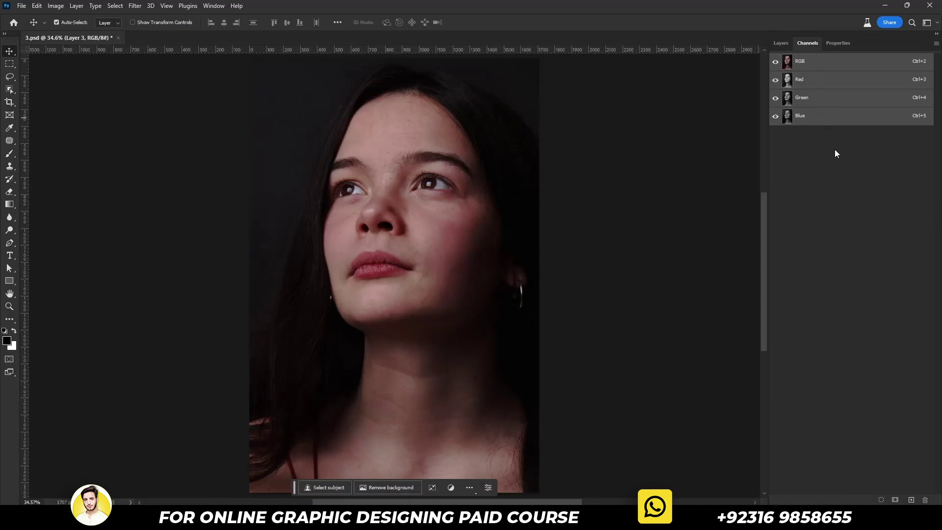
# - Create the Alpha 1 channel and fill it with gray #676767 (RGB 103, 103, 103)
pyautogui.click(911, 500)
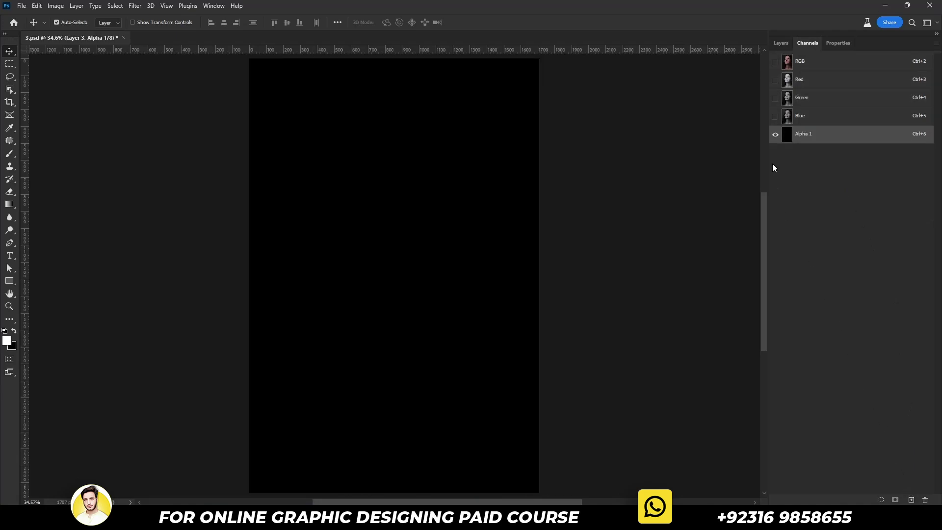
pyautogui.hotkey('shift', 'F5')
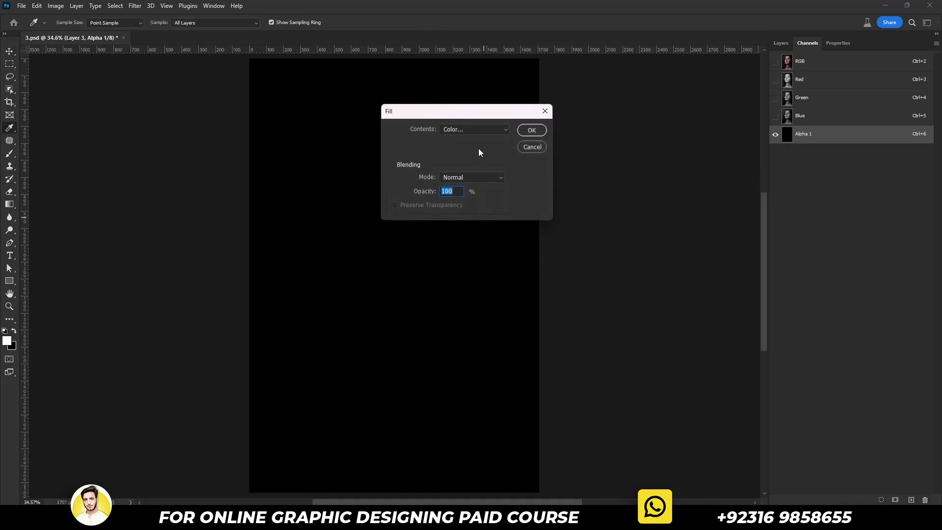
pyautogui.click(478, 130)
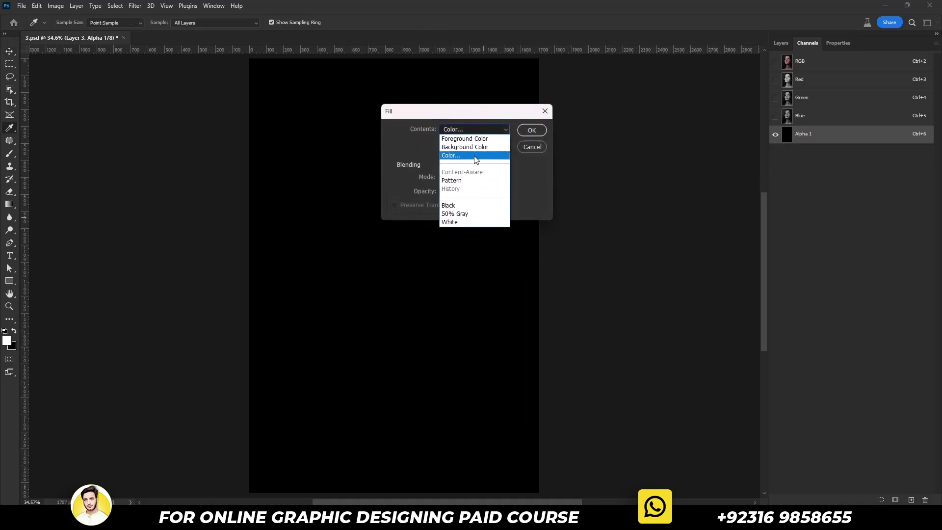
pyautogui.click(475, 156)
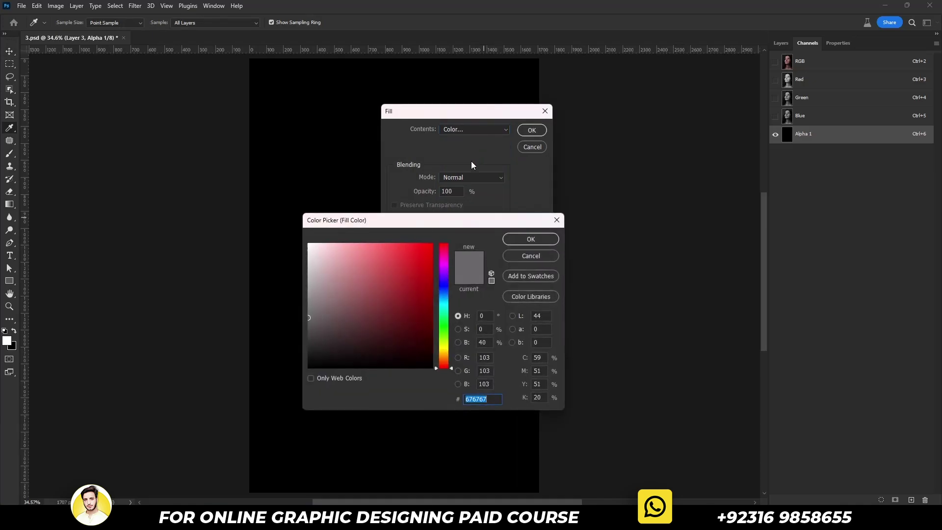
pyautogui.click(483, 343)
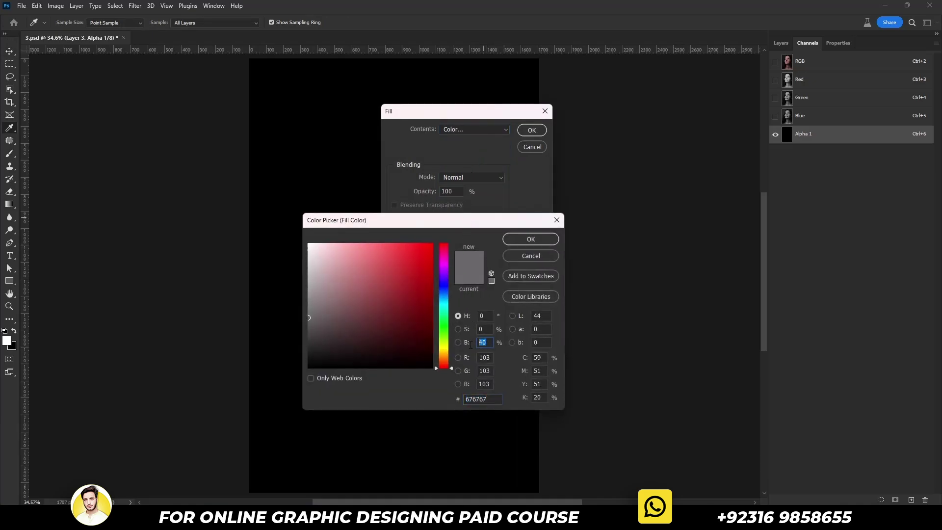
pyautogui.click(492, 357)
pyautogui.click(493, 372)
pyautogui.click(488, 383)
pyautogui.click(530, 240)
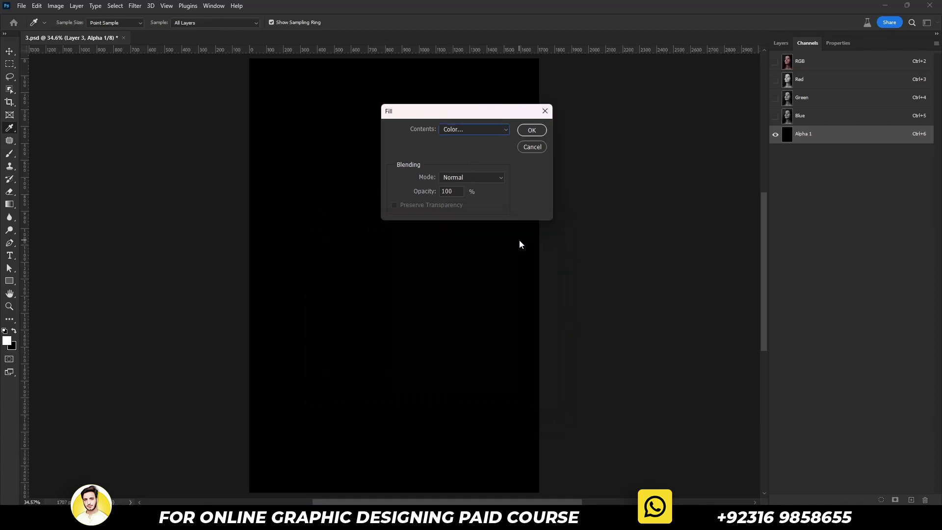
pyautogui.click(532, 131)
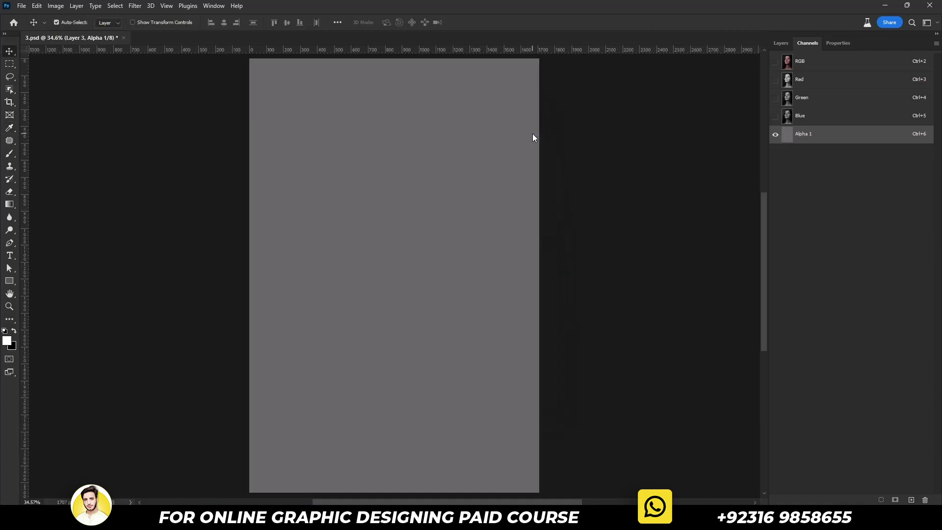
# - With RGB visible, paint over the eyes, lips and eyebrows in Alpha 1 using a small brush
pyautogui.click(775, 62)
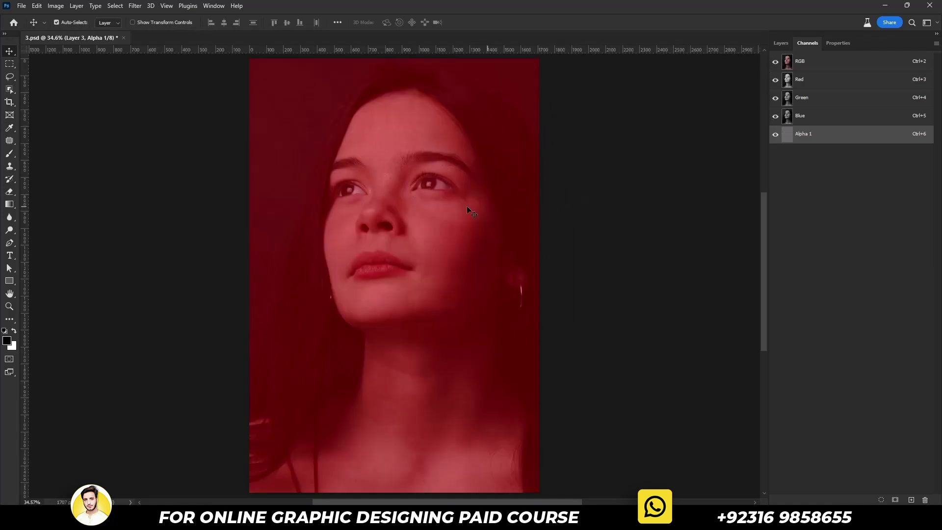
pyautogui.click(10, 153)
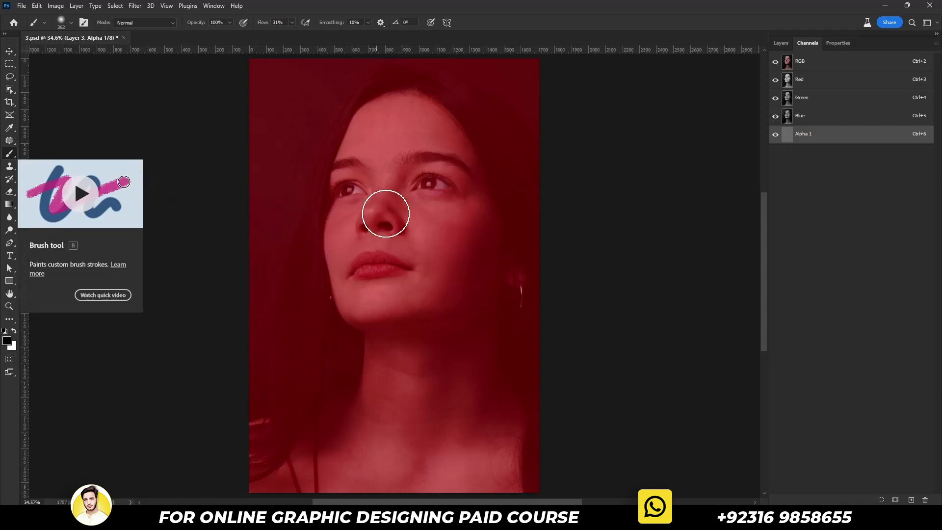
pyautogui.scroll(3, 386, 214)
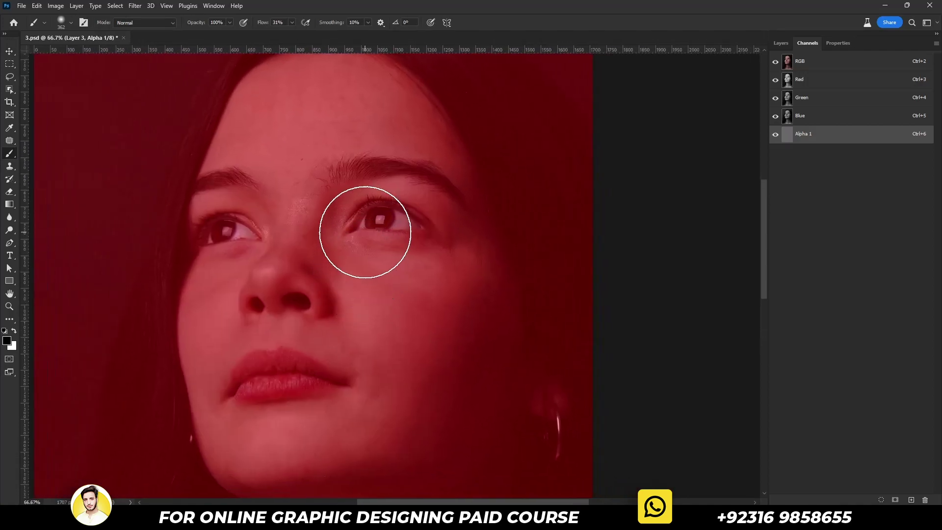
pyautogui.press('[')
pyautogui.moveTo(406, 223)
pyautogui.mouseDown()
pyautogui.moveTo(379, 214)
pyautogui.moveTo(336, 215)
pyautogui.moveTo(349, 230)
pyautogui.moveTo(322, 227)
pyautogui.mouseUp()
pyautogui.hscroll(-3, 335, 215)
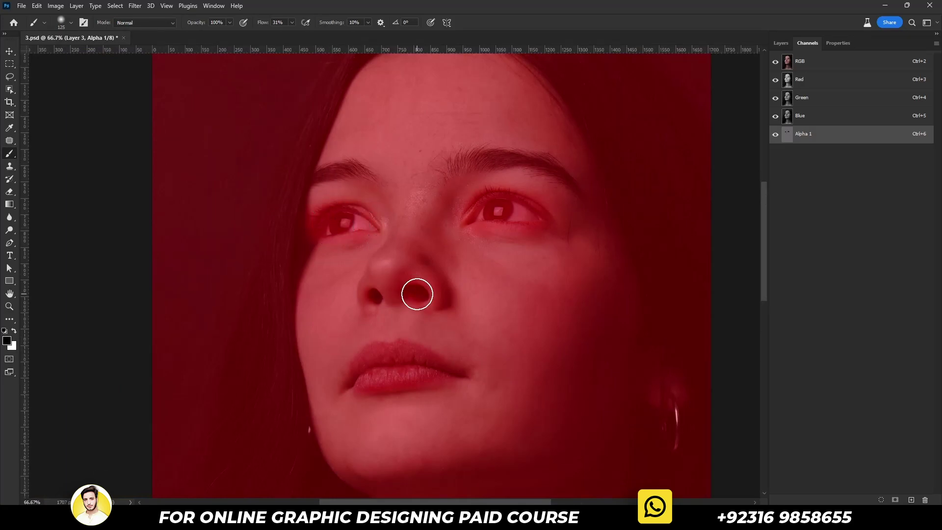
pyautogui.press('[')
pyautogui.press('[')
pyautogui.moveTo(427, 372)
pyautogui.mouseDown()
pyautogui.moveTo(401, 378)
pyautogui.moveTo(373, 358)
pyautogui.moveTo(376, 381)
pyautogui.moveTo(361, 370)
pyautogui.mouseUp()
pyautogui.moveTo(486, 158)
pyautogui.mouseDown()
pyautogui.moveTo(454, 171)
pyautogui.moveTo(499, 158)
pyautogui.moveTo(339, 170)
pyautogui.moveTo(351, 170)
pyautogui.moveTo(309, 185)
pyautogui.mouseUp()
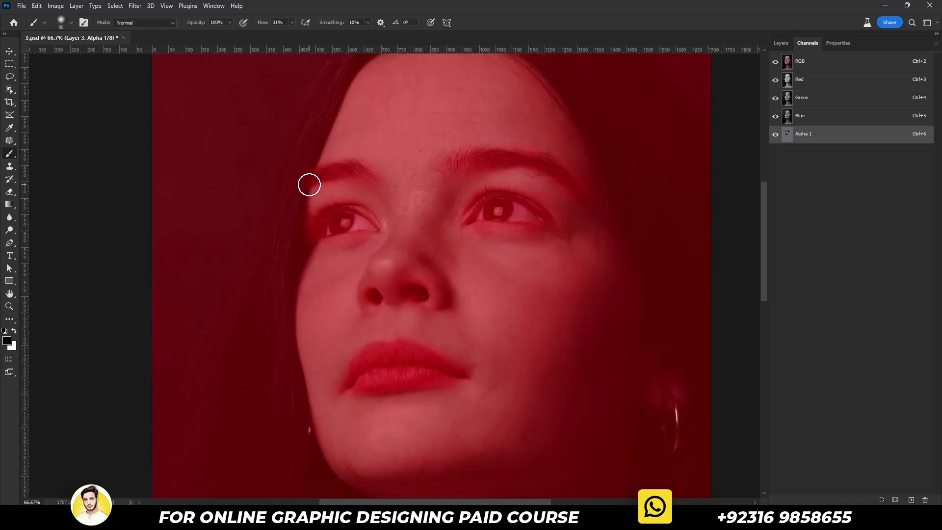
# - Load Alpha 1 as a selection, dismissing the partial-selection warning
pyautogui.press('ctrl')
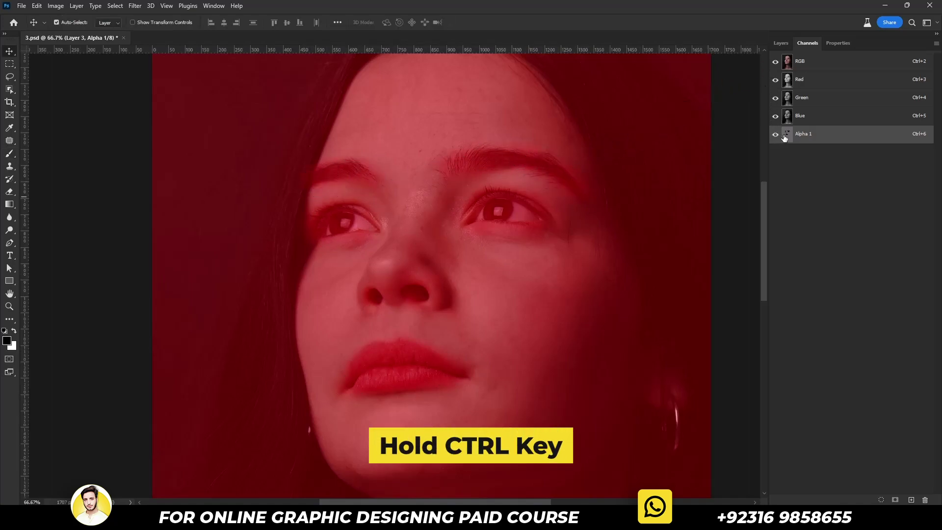
pyautogui.keyDown('ctrl'); pyautogui.click(785, 137); pyautogui.keyUp('ctrl')
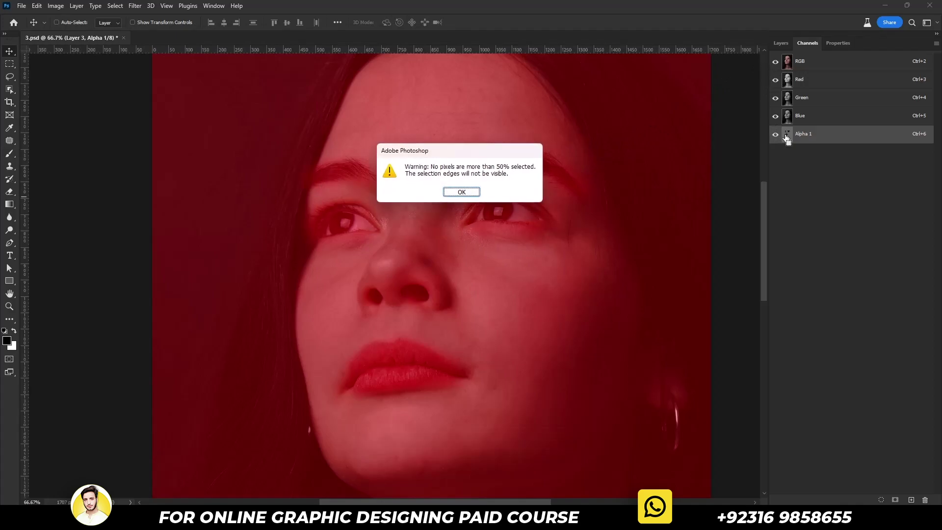
pyautogui.click(459, 192)
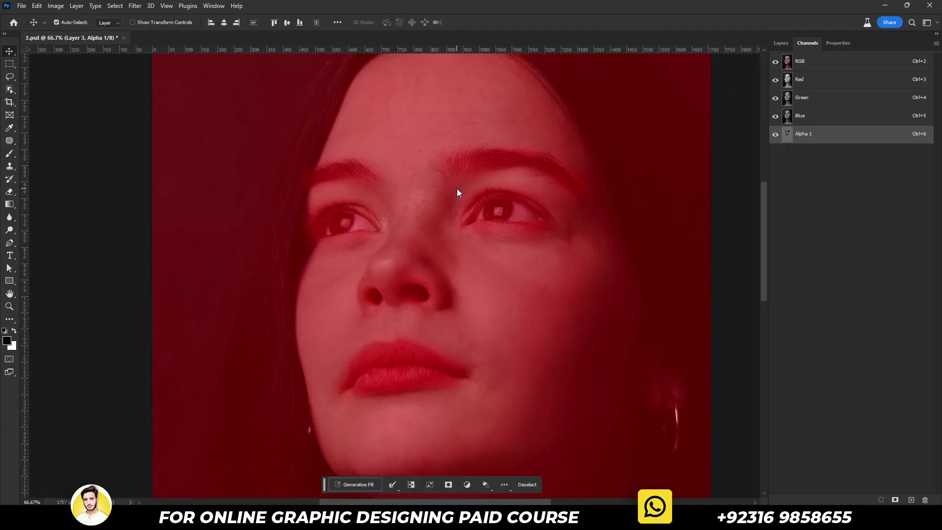
# - Back on the RGB composite and Layers, run Generative Fill on Layer 3 with an empty prompt
pyautogui.click(776, 135)
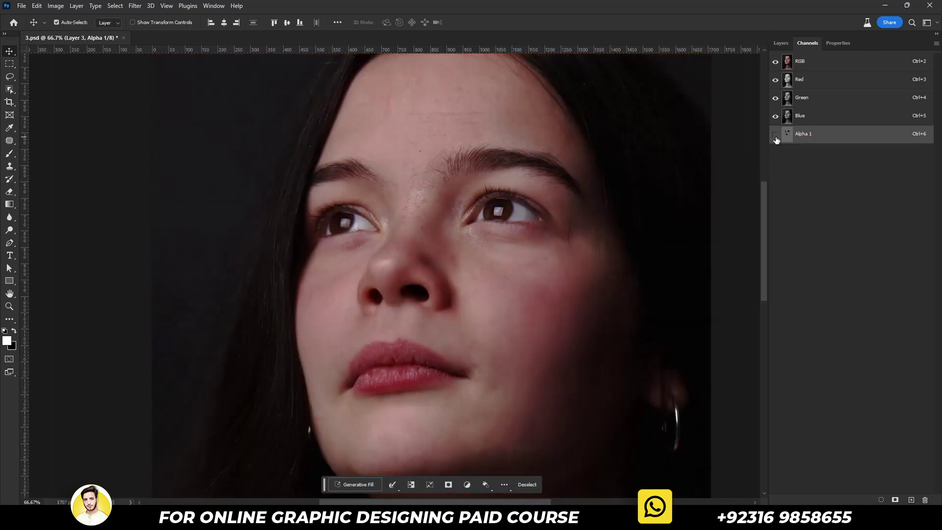
pyautogui.click(813, 64)
pyautogui.click(780, 43)
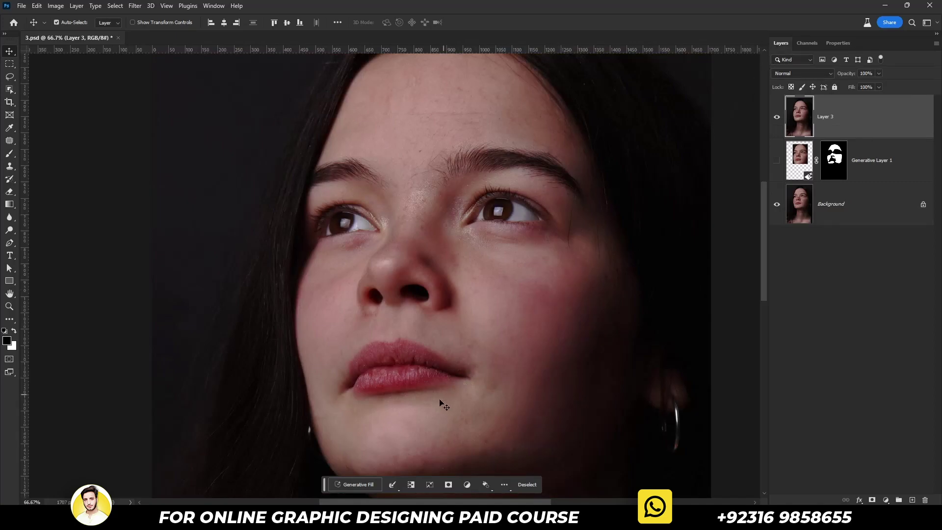
pyautogui.click(372, 484)
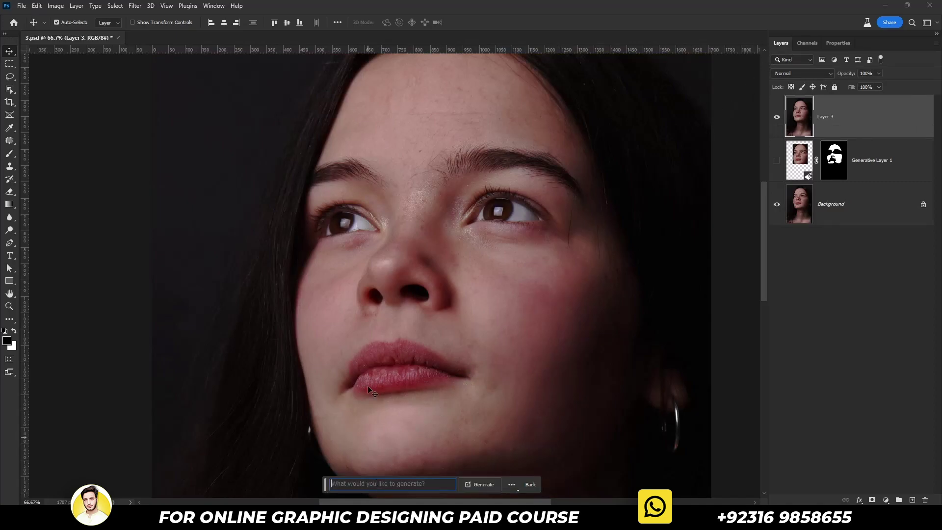
pyautogui.click(481, 484)
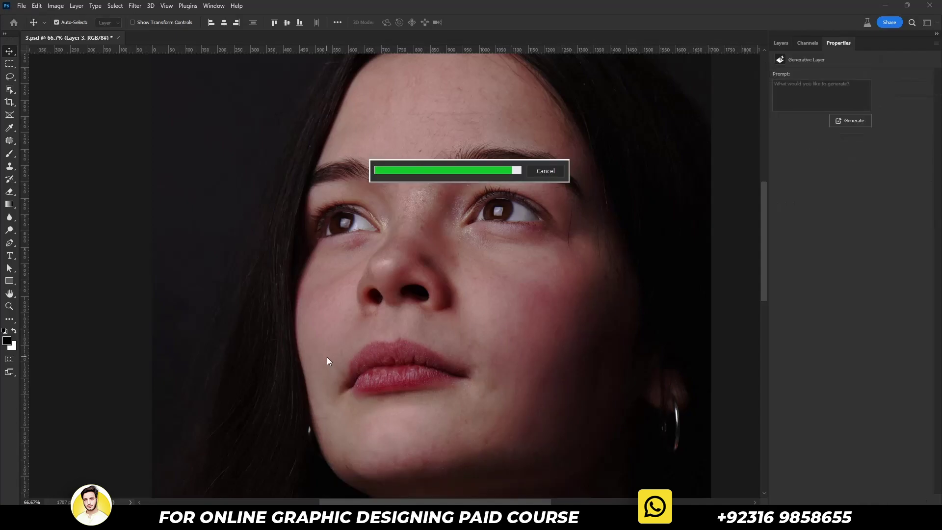
# - Apply variation 2 of 3 and select Generative Layer 2's mask thumbnail
pyautogui.hotkey('ctrl', '0')
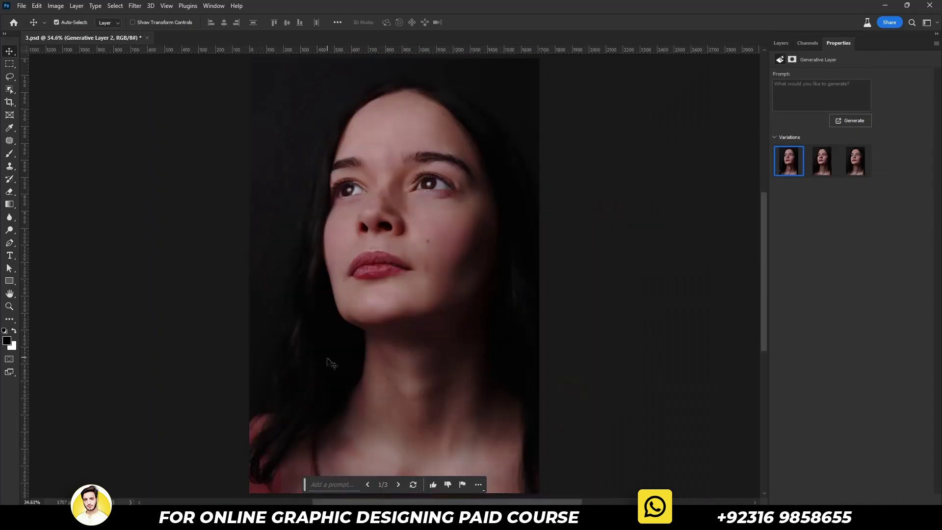
pyautogui.click(398, 485)
pyautogui.click(395, 484)
pyautogui.click(371, 484)
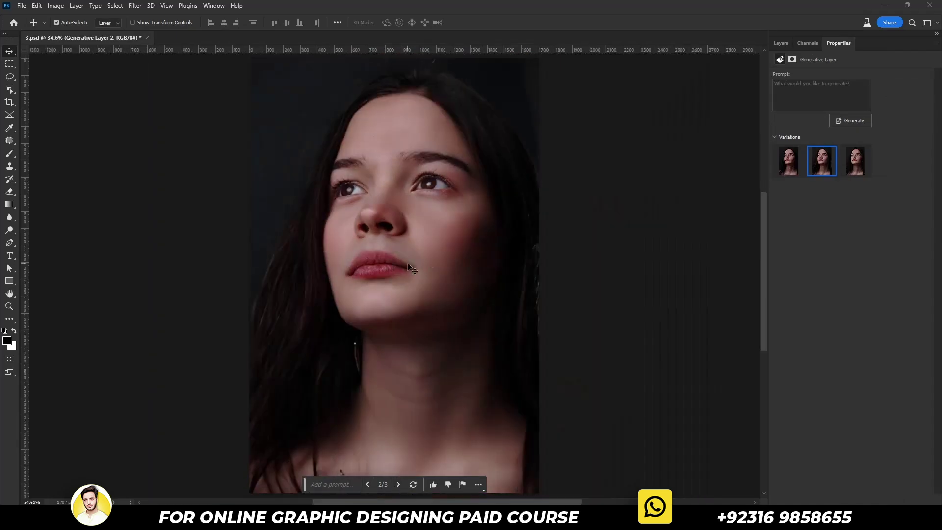
pyautogui.click(774, 44)
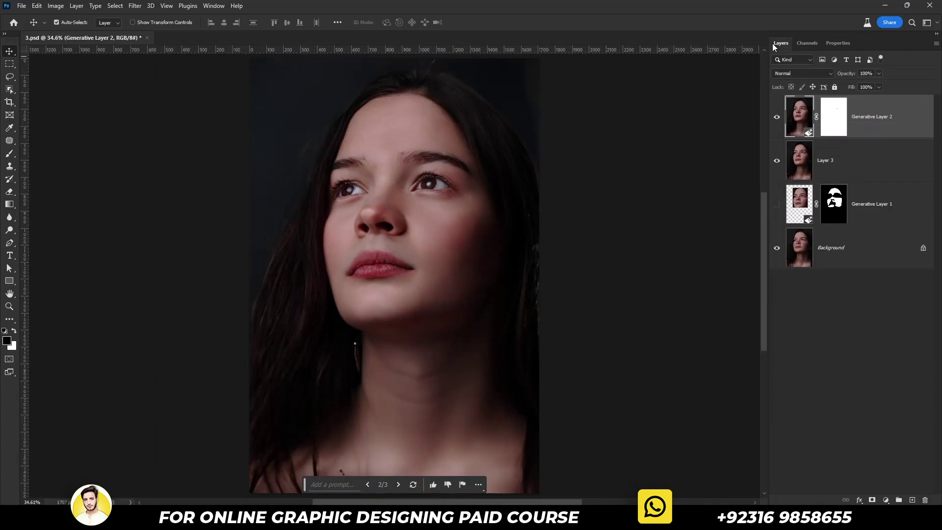
pyautogui.click(835, 127)
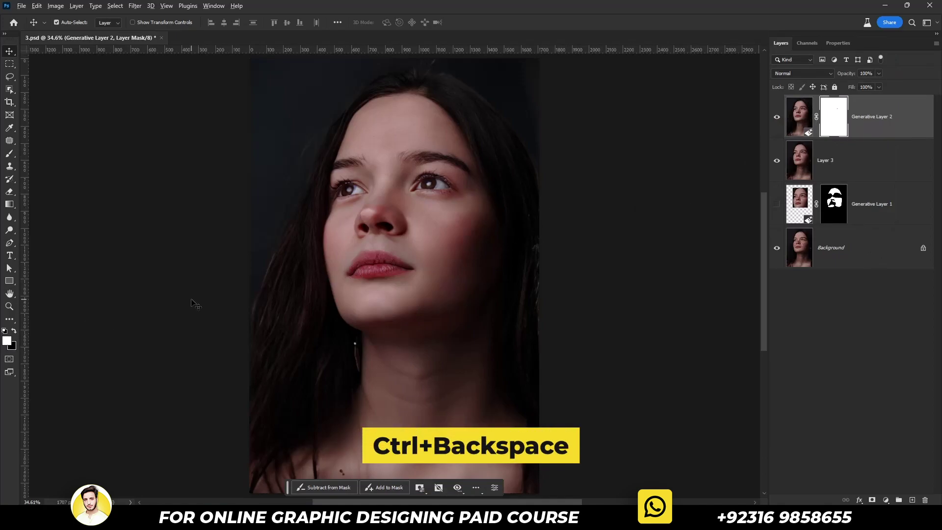
# - Fill Generative Layer 2's mask with black and set the Brush to 51% flow
pyautogui.hotkey('ctrl', 'BackSpace')
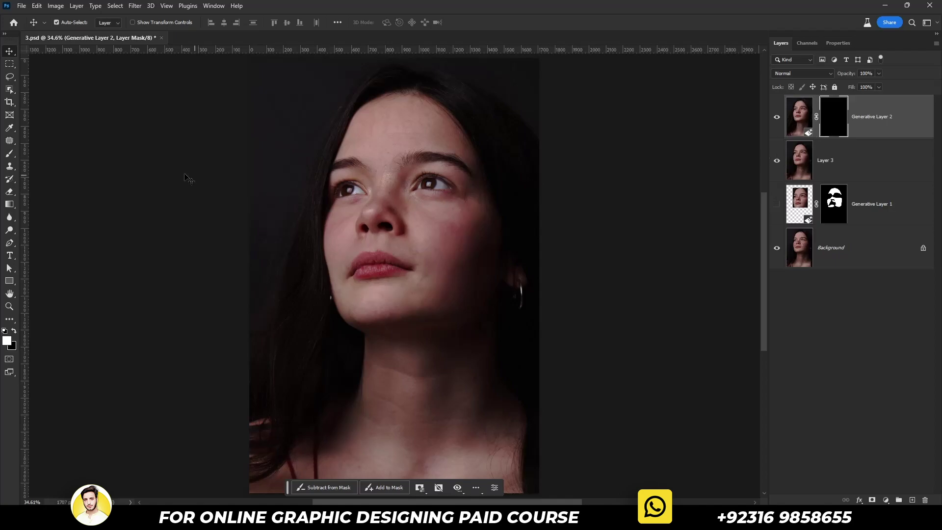
pyautogui.click(12, 155)
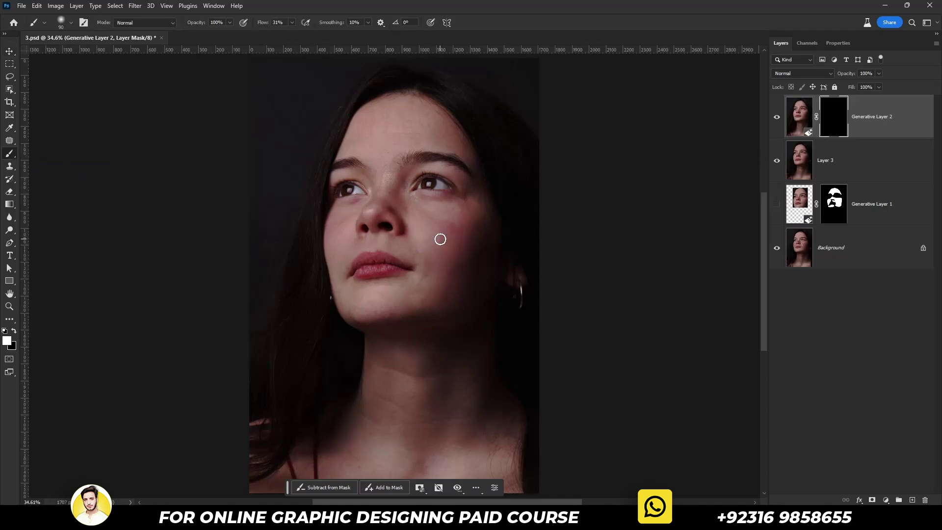
pyautogui.scroll(4, 440, 239)
pyautogui.moveTo(452, 183); pyautogui.dragTo(352, 256)
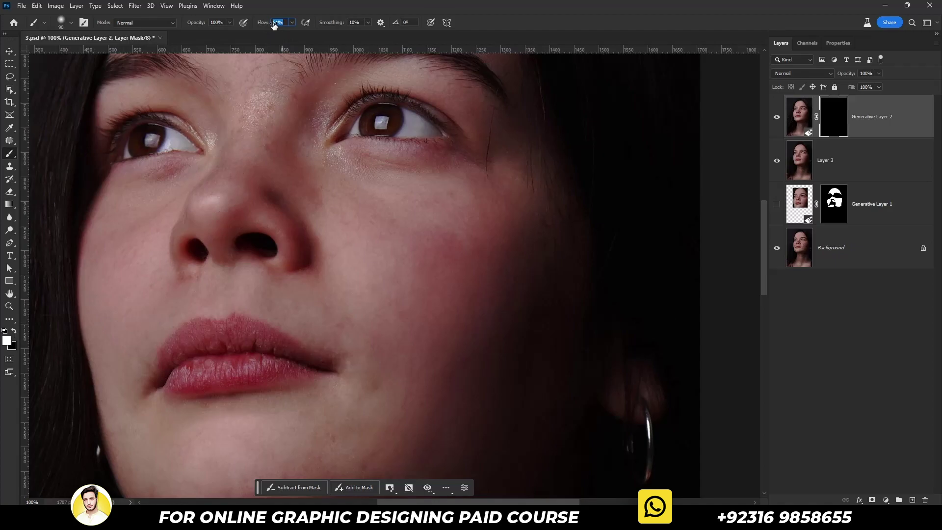
pyautogui.press('Return')
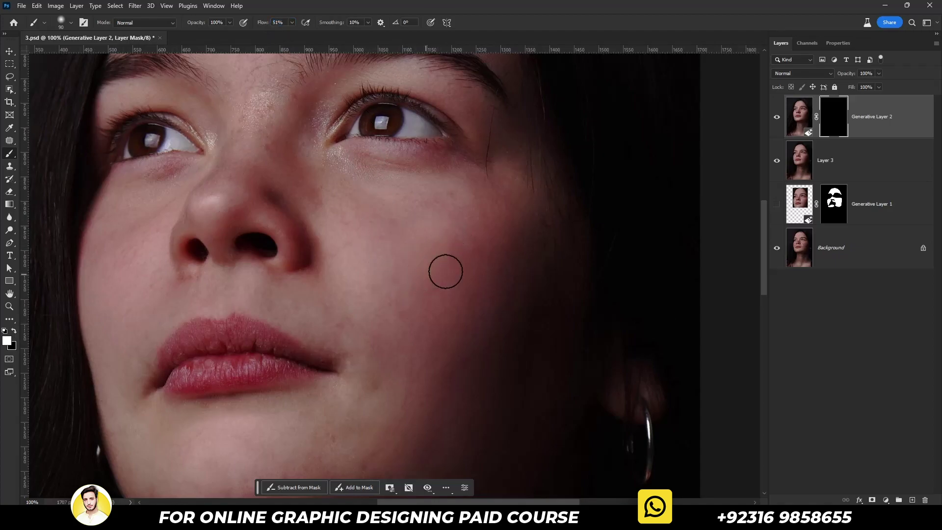
# - Paint smooth skin back over the lower cheek blemishes beside the nose
pyautogui.click(394, 395)
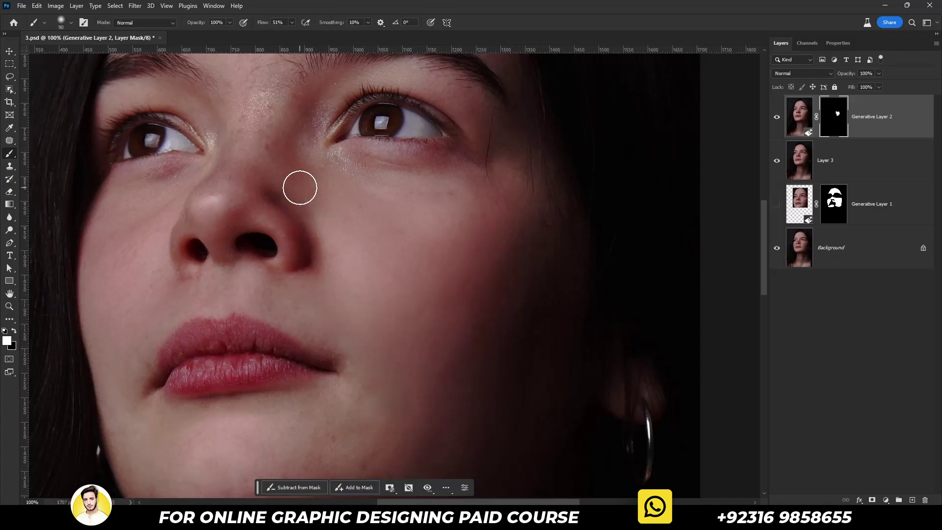
pyautogui.moveTo(295, 295); pyautogui.dragTo(577, 231)
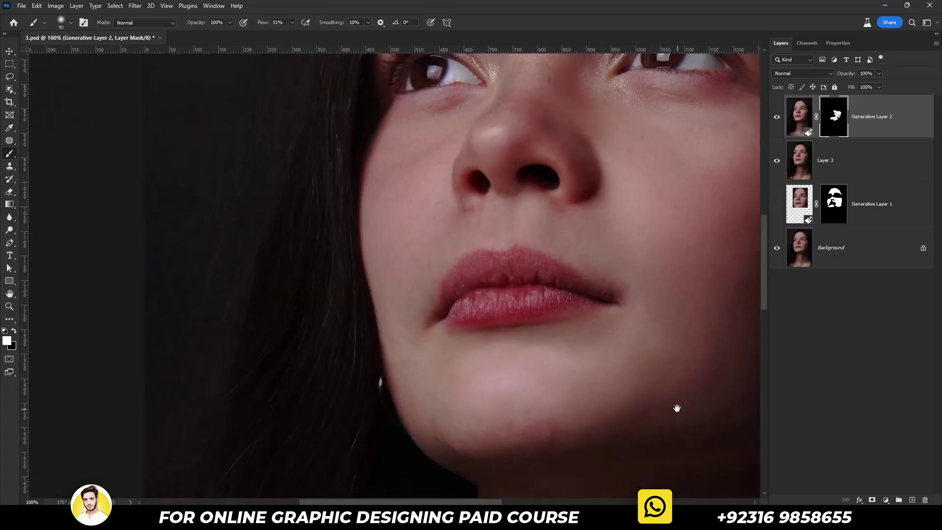
pyautogui.moveTo(677, 408); pyautogui.dragTo(708, 364)
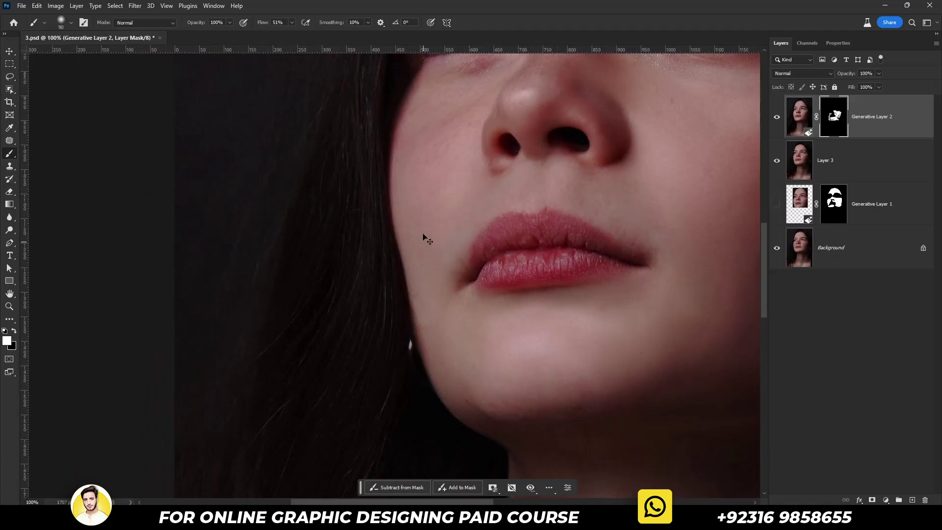
pyautogui.moveTo(423, 236); pyautogui.dragTo(196, 397)
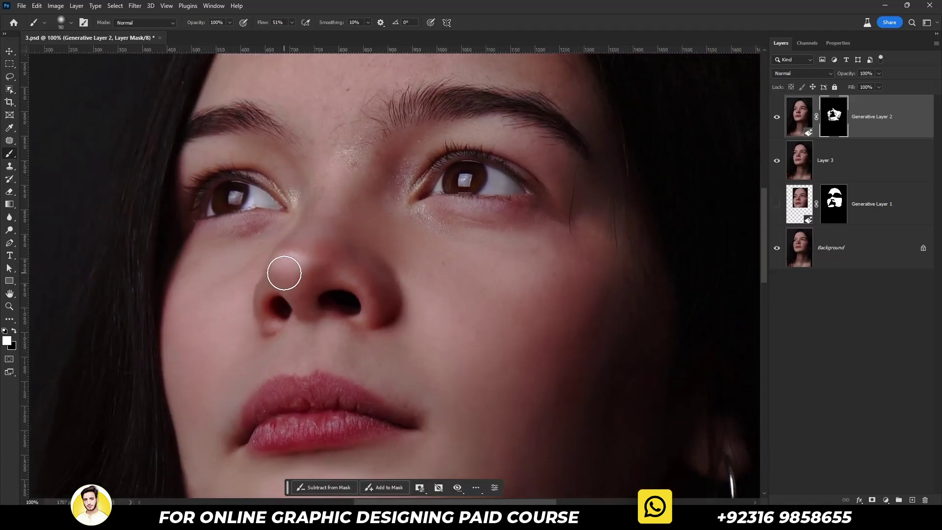
# - Paint smooth skin across the forehead and between the eyebrows, shrinking the brush to 128
pyautogui.moveTo(401, 255); pyautogui.dragTo(388, 425)
pyautogui.keyDown('alt'); pyautogui.rightClick(412, 193); pyautogui.keyUp('alt')
pyautogui.click(419, 193)
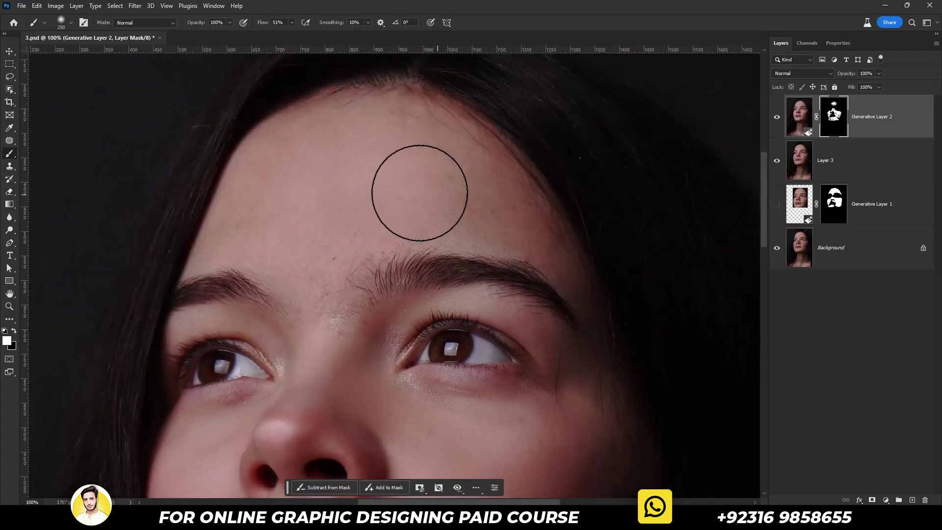
pyautogui.moveTo(420, 193)
pyautogui.mouseDown()
pyautogui.moveTo(317, 227)
pyautogui.moveTo(332, 143)
pyautogui.mouseUp()
pyautogui.rightClick(484, 195)
pyautogui.moveTo(557, 213); pyautogui.dragTo(535, 216)
pyautogui.press('Return')
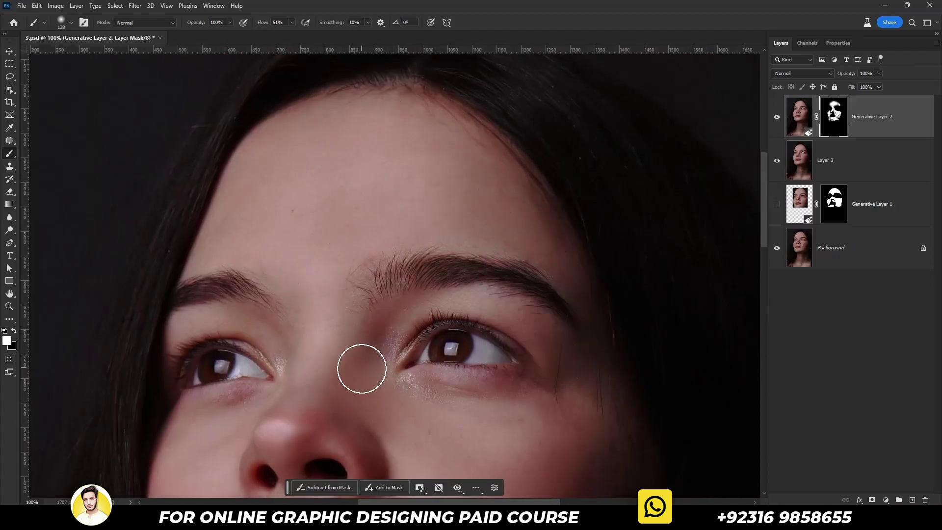
# - Move to the lips and chin, resize the brush to 62 then 299, and zoom out
pyautogui.moveTo(362, 369); pyautogui.dragTo(370, 342)
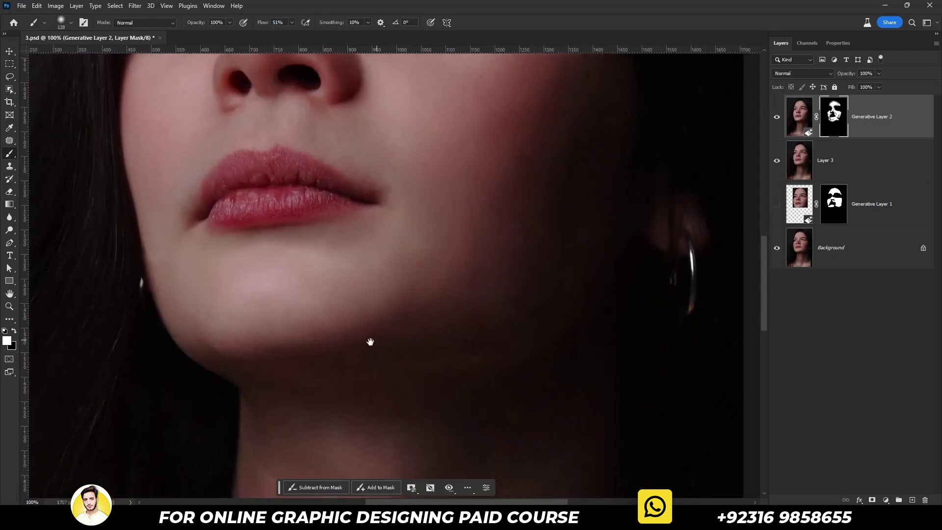
pyautogui.keyDown('alt'); pyautogui.rightClick(263, 126); pyautogui.keyUp('alt')
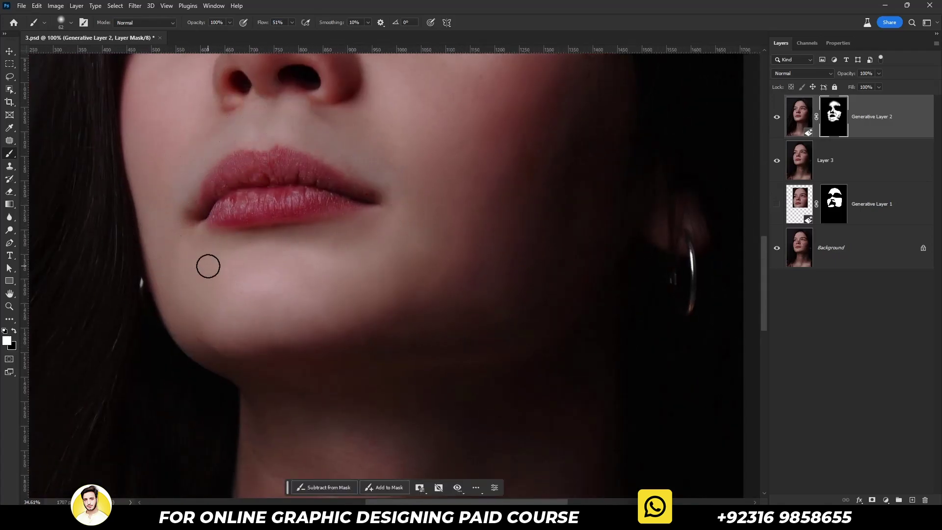
pyautogui.scroll(-5, 208, 265)
pyautogui.moveTo(393, 255); pyautogui.dragTo(334, 211)
pyautogui.keyDown('alt'); pyautogui.rightClick(343, 295); pyautogui.keyUp('alt')
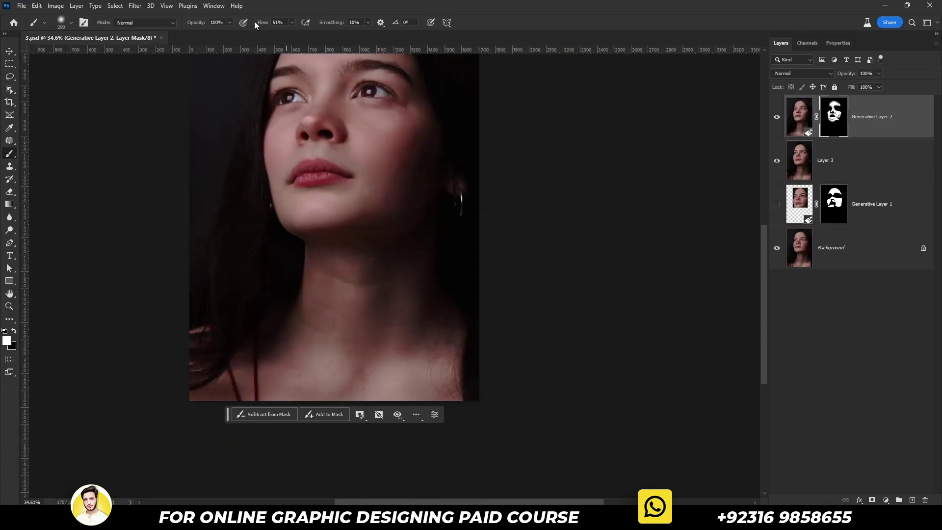
# - Paint smooth skin onto the neck at 37% flow, then merge all visible layers into a new layer
pyautogui.moveTo(254, 22); pyautogui.dragTo(247, 21)
pyautogui.moveTo(429, 254)
pyautogui.mouseDown()
pyautogui.moveTo(376, 288)
pyautogui.moveTo(295, 386)
pyautogui.mouseUp()
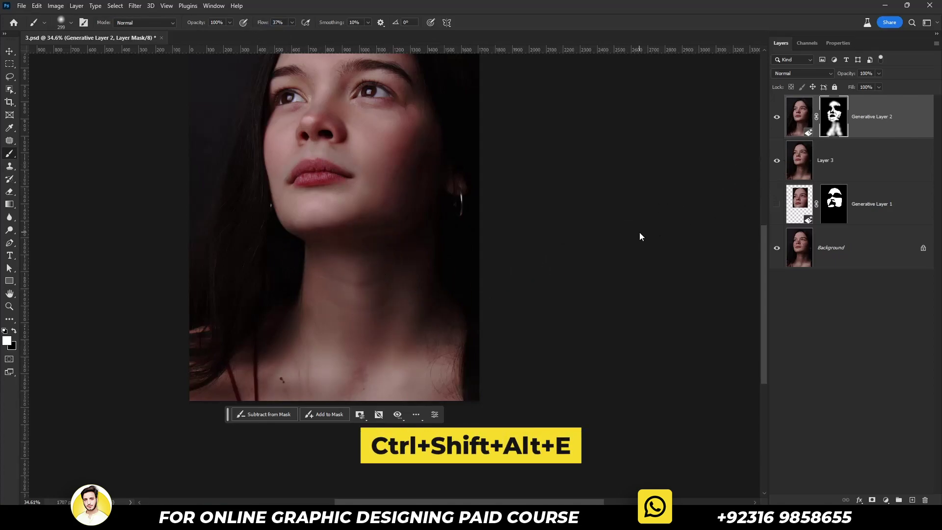
pyautogui.hotkey('ctrl', 'shift', 'alt', 'e')
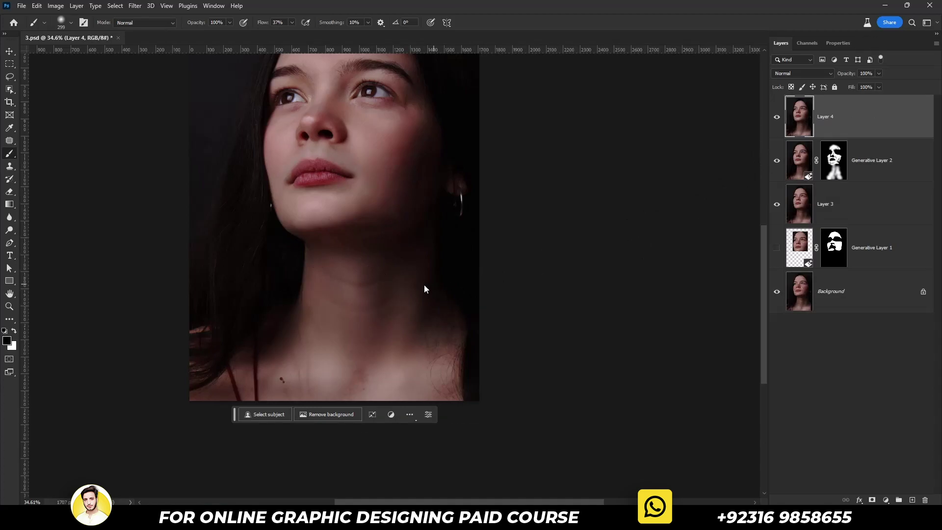
# - Patch the small blemish near the collarbone and fit the whole portrait back on screen
pyautogui.click(12, 143)
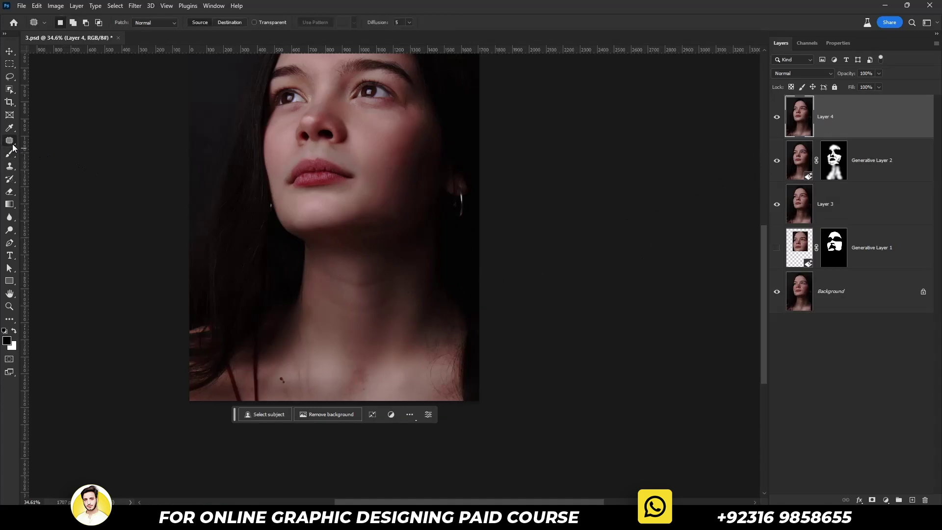
pyautogui.scroll(1, 265, 338)
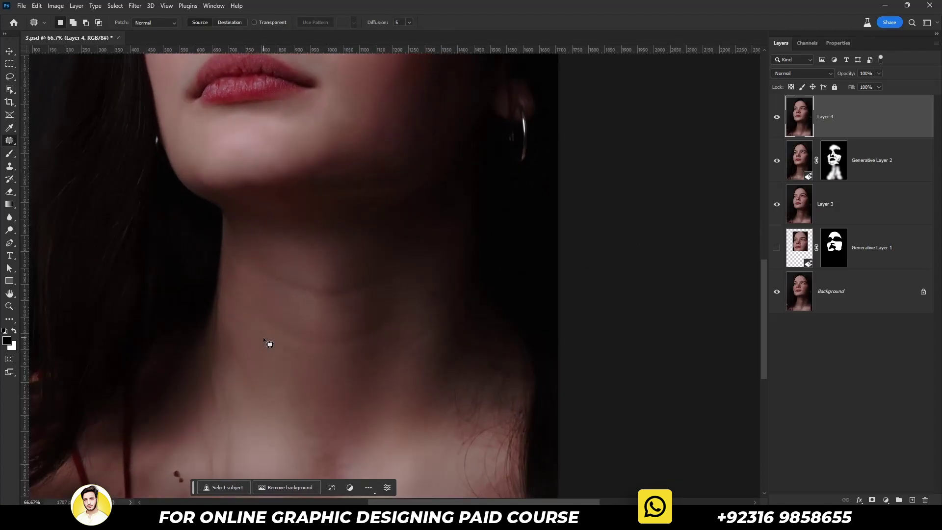
pyautogui.scroll(1, 207, 338)
pyautogui.moveTo(240, 307); pyautogui.dragTo(238, 299)
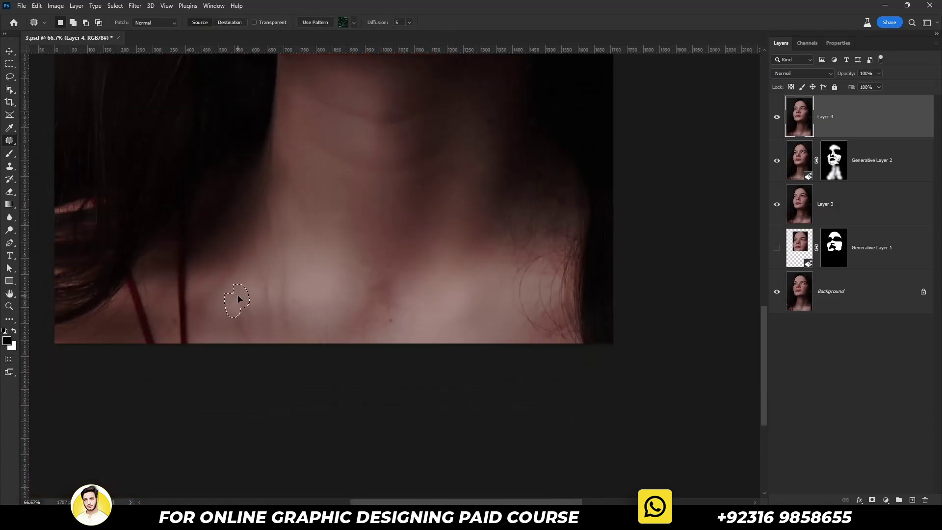
pyautogui.hotkey('ctrl', '0')
# - Group Layer 4 through Layer 3 into Group 1, compare before/after, and leave it hidden
pyautogui.keyDown('shift'); pyautogui.click(874, 213); pyautogui.keyUp('shift')
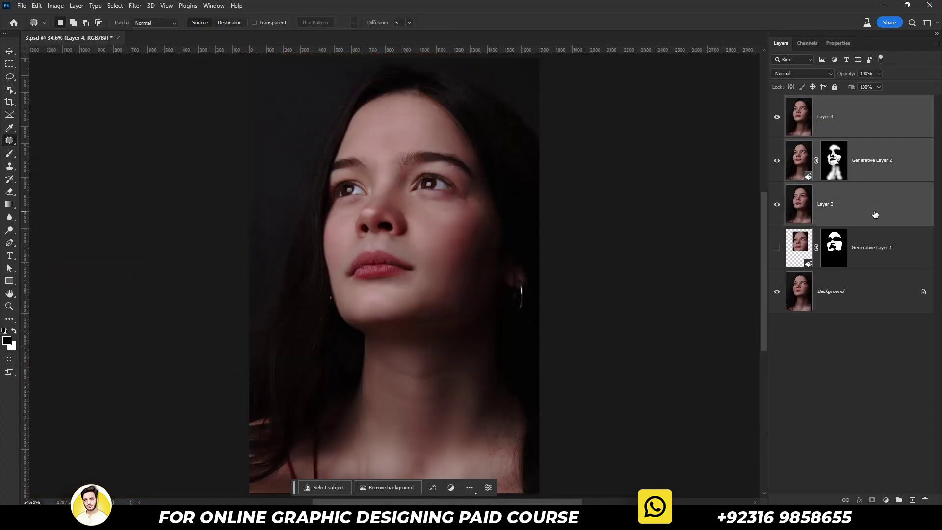
pyautogui.click(899, 499)
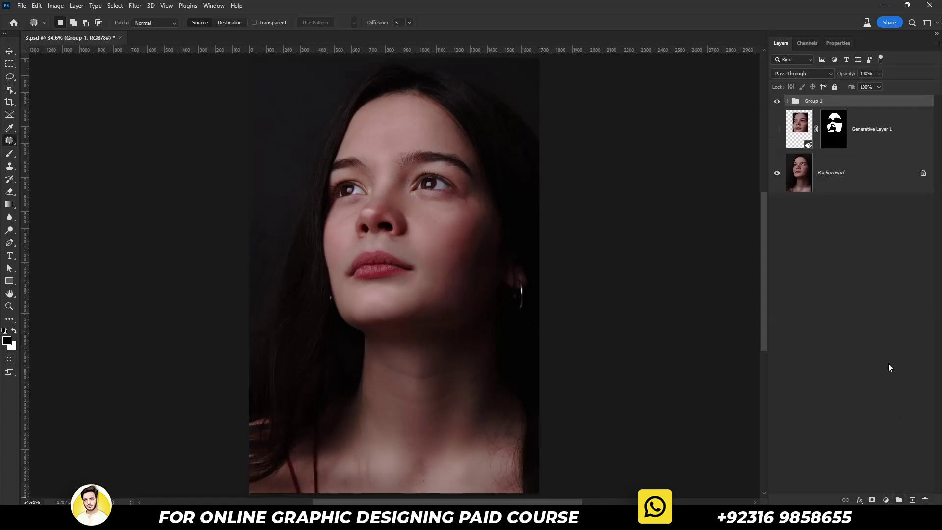
pyautogui.click(777, 101)
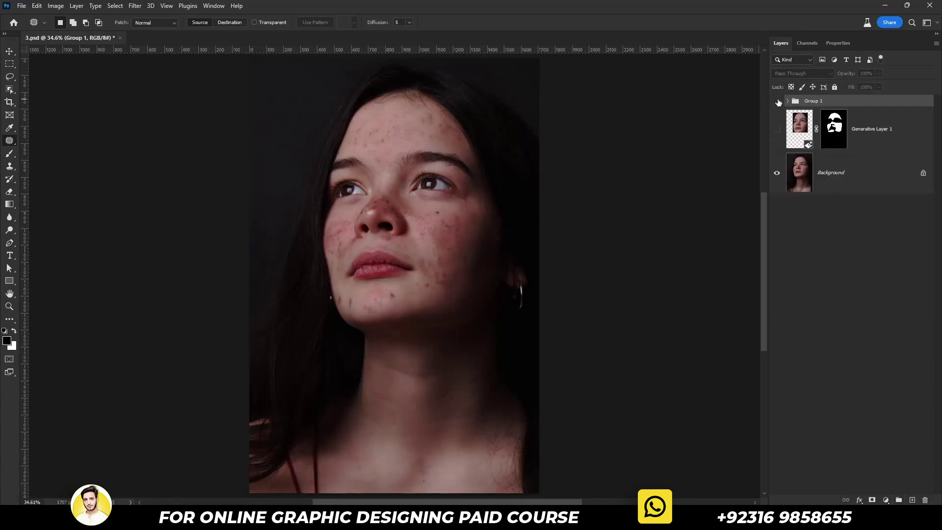
pyautogui.click(778, 101)
pyautogui.click(777, 101)
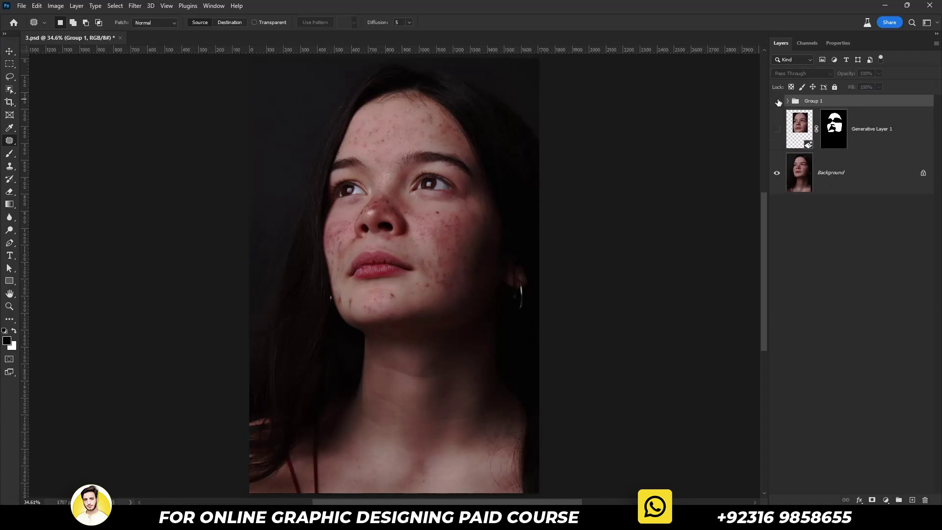